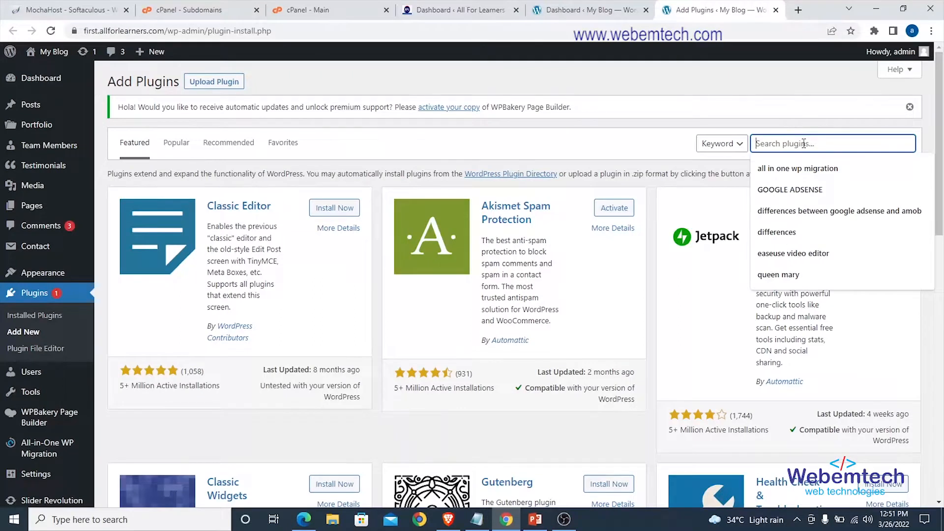
# Search the plugin directory for "yoast plugin", and install and activate the Yoast SEO plugin.
pyautogui.write('yoast plu')
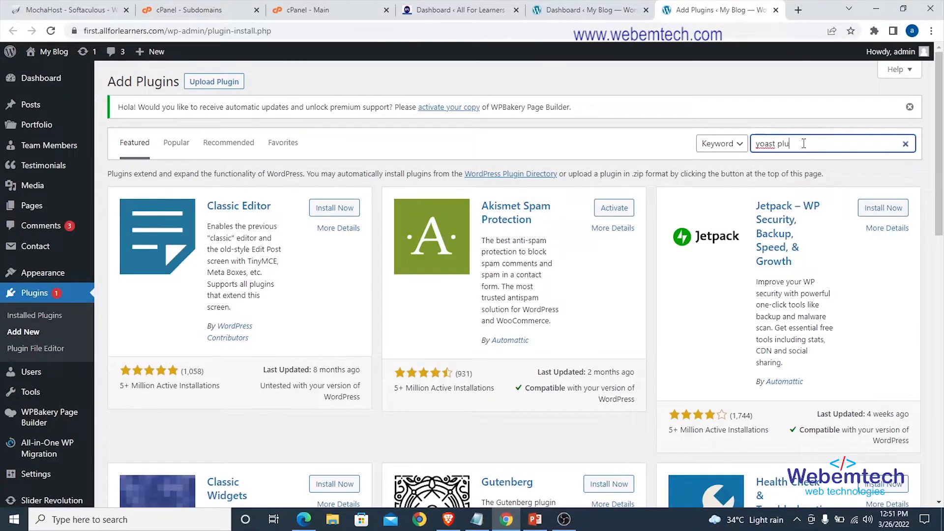
pyautogui.write('gin')
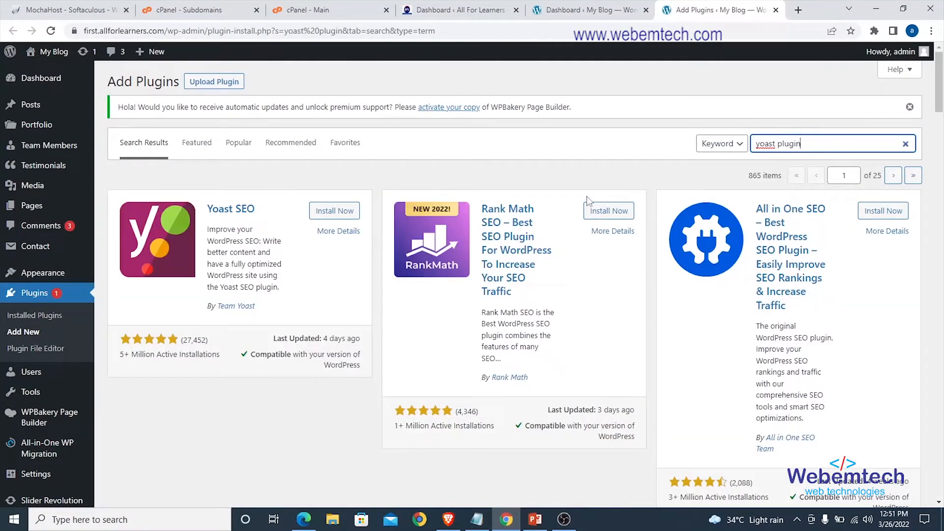
pyautogui.click(332, 211)
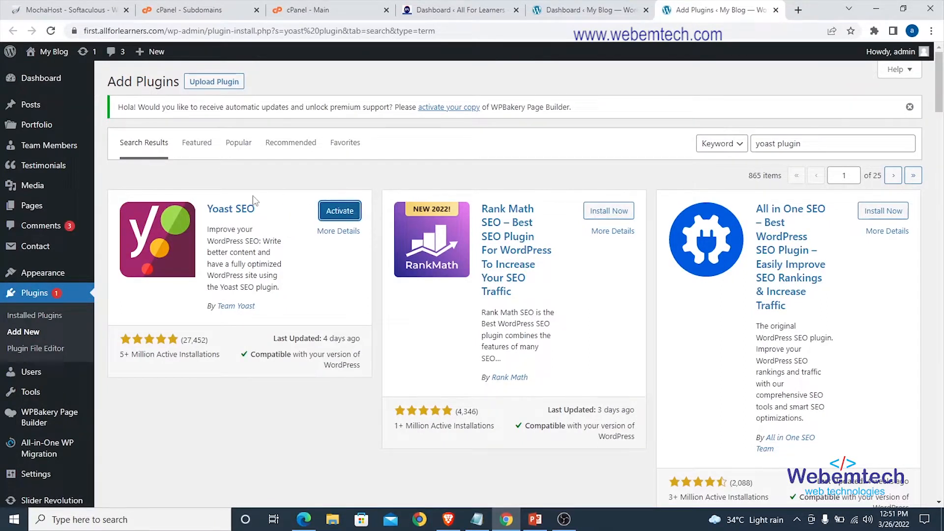
pyautogui.click(326, 218)
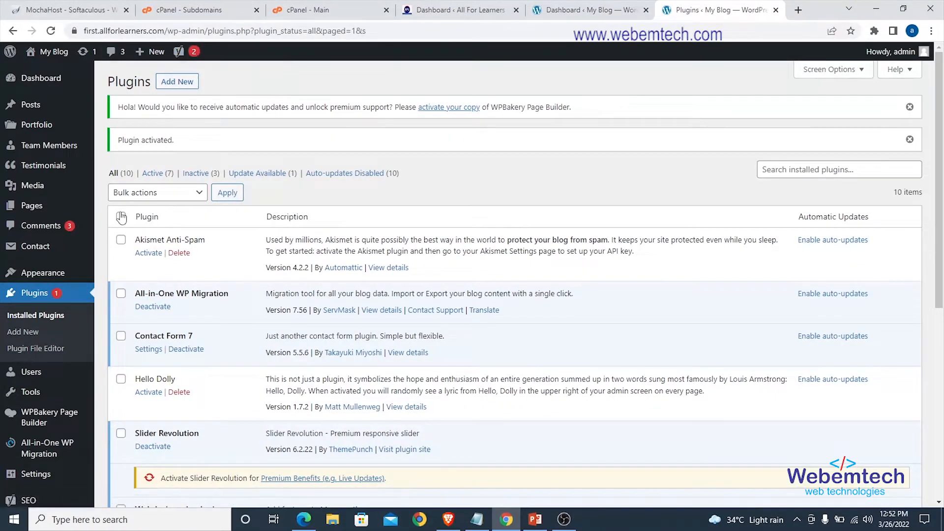
# Open the General settings page of the Yoast SEO plugin.
pyautogui.scroll(-7, 99, 205)
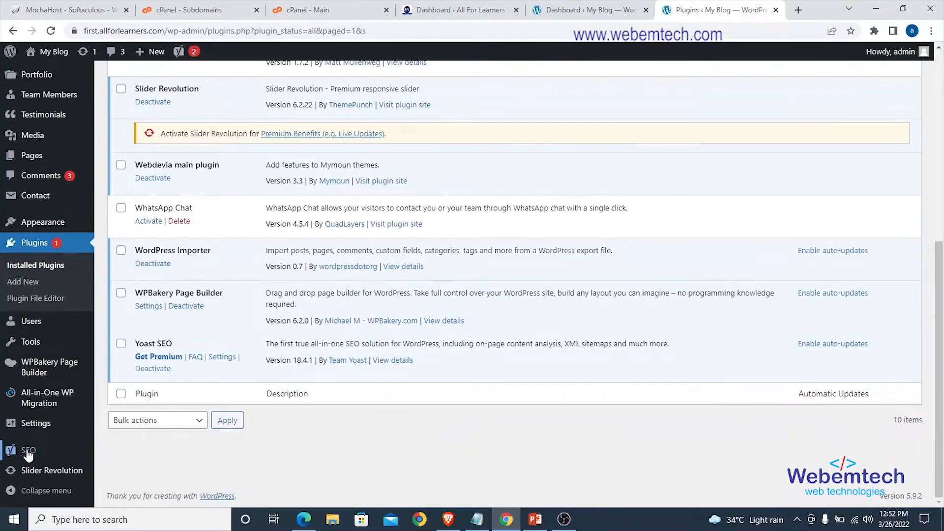
pyautogui.moveTo(22, 455)
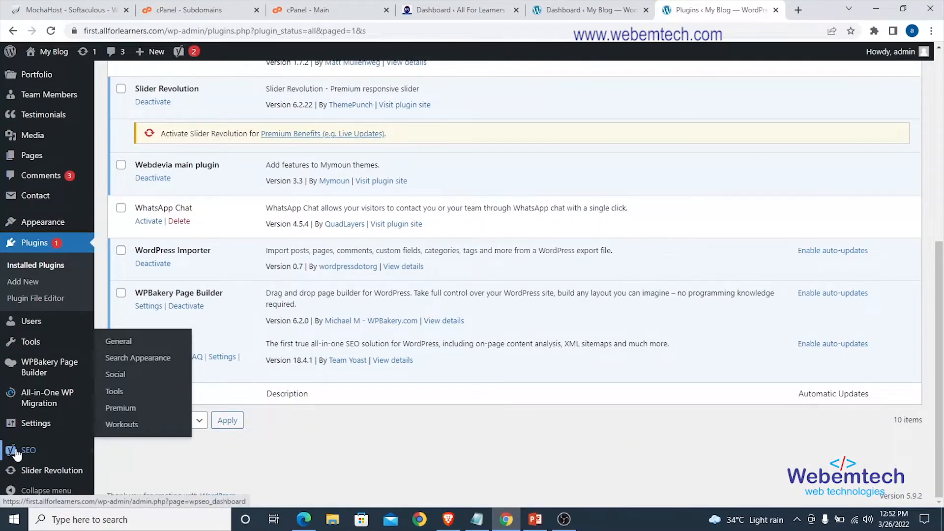
pyautogui.click(122, 344)
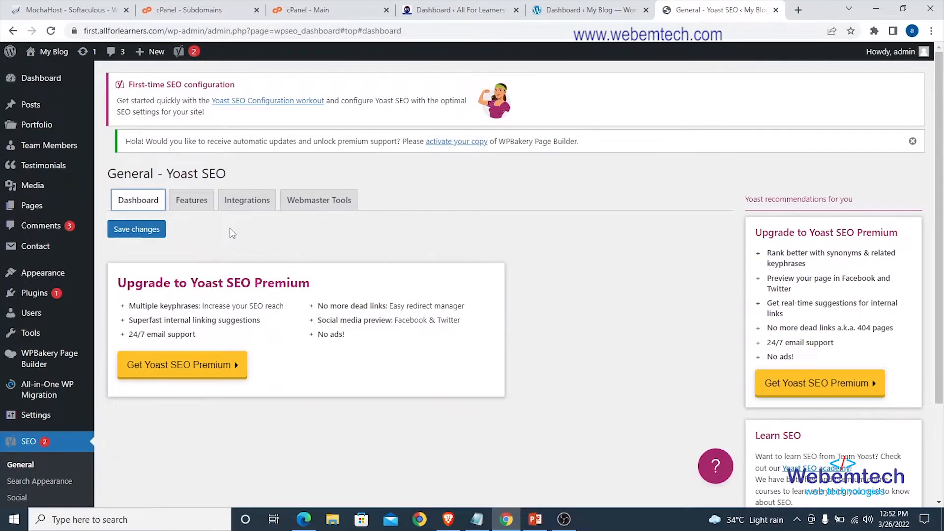
# Review the problems, notifications and premium upgrade offer on the Yoast SEO dashboard.
pyautogui.scroll(-2, 260, 241)
pyautogui.scroll(-3, 192, 296)
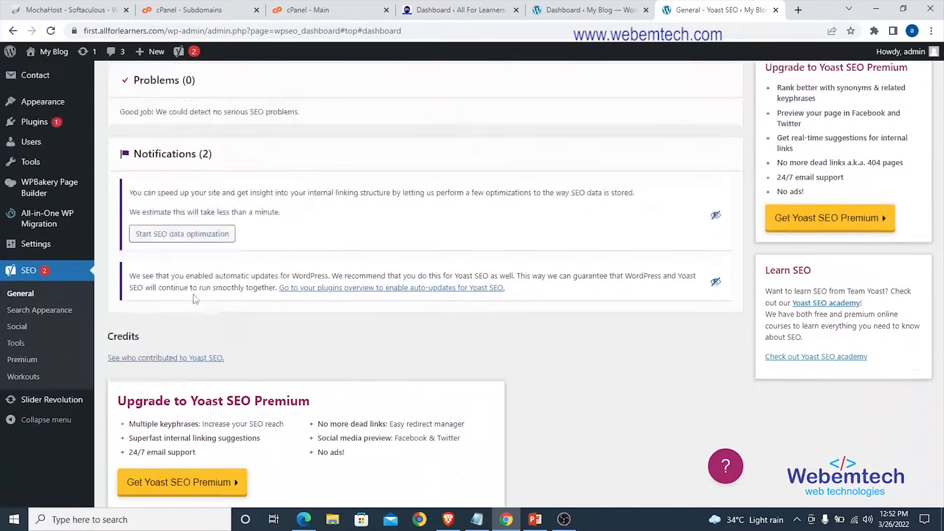
pyautogui.scroll(5, 219, 277)
pyautogui.scroll(-2, 225, 260)
pyautogui.scroll(-3, 227, 264)
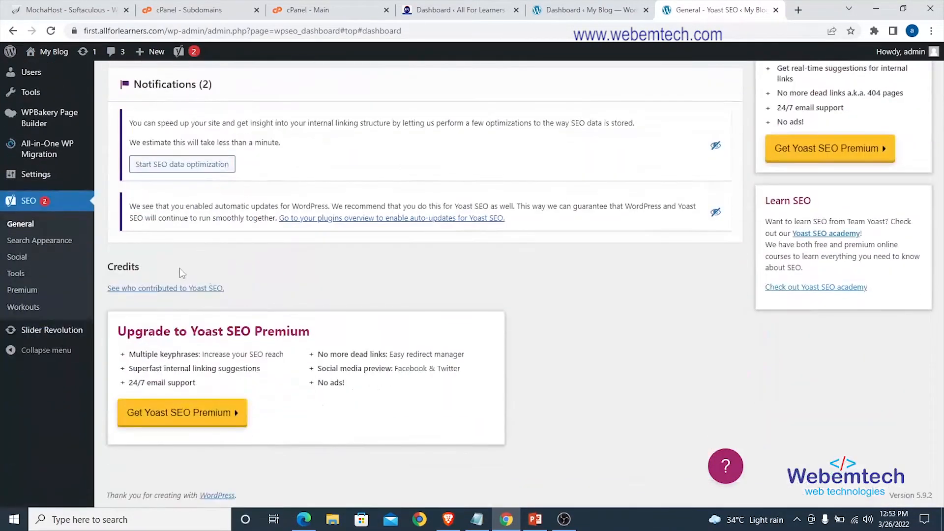
pyautogui.tripleClick(322, 328)
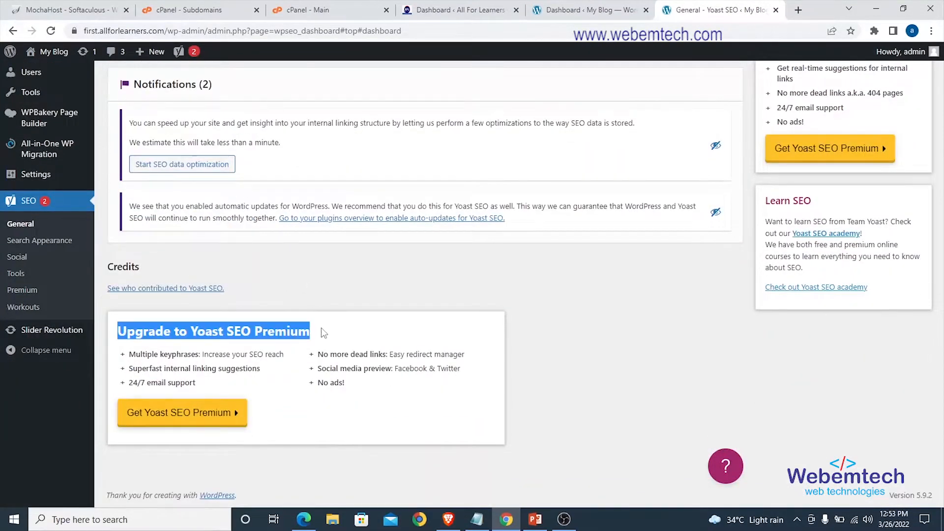
pyautogui.click(272, 280)
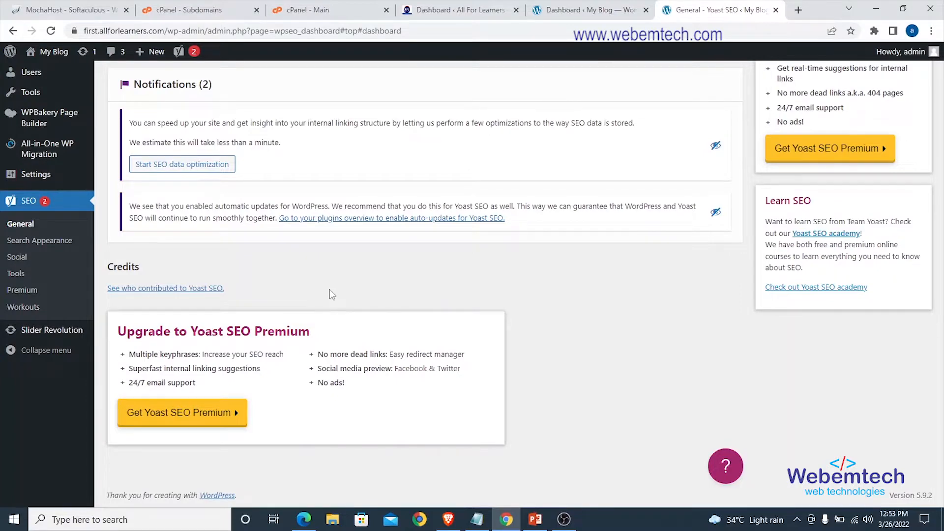
pyautogui.click(439, 11)
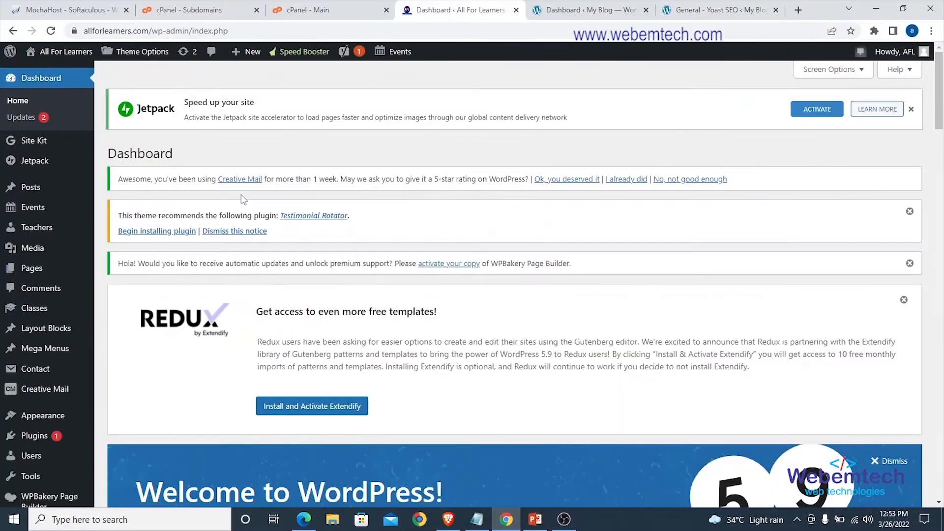
pyautogui.scroll(-3, 77, 228)
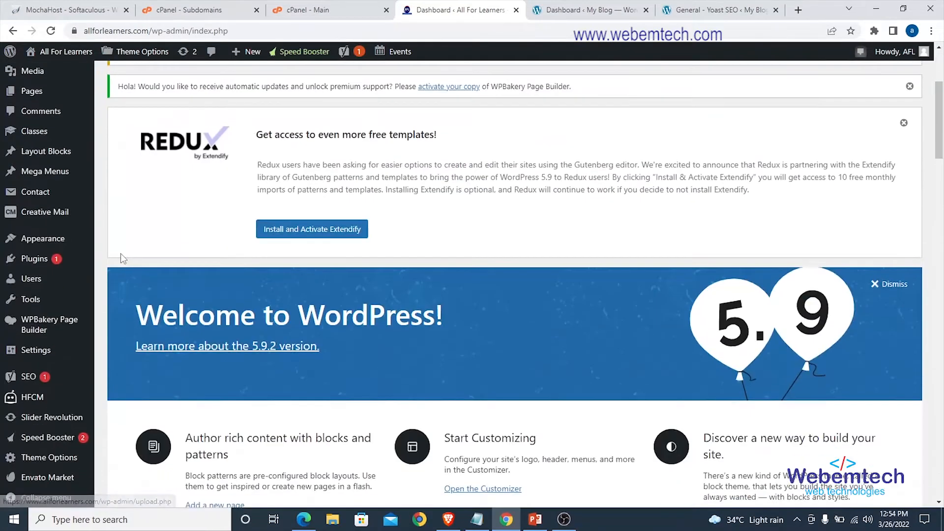
pyautogui.click(570, 11)
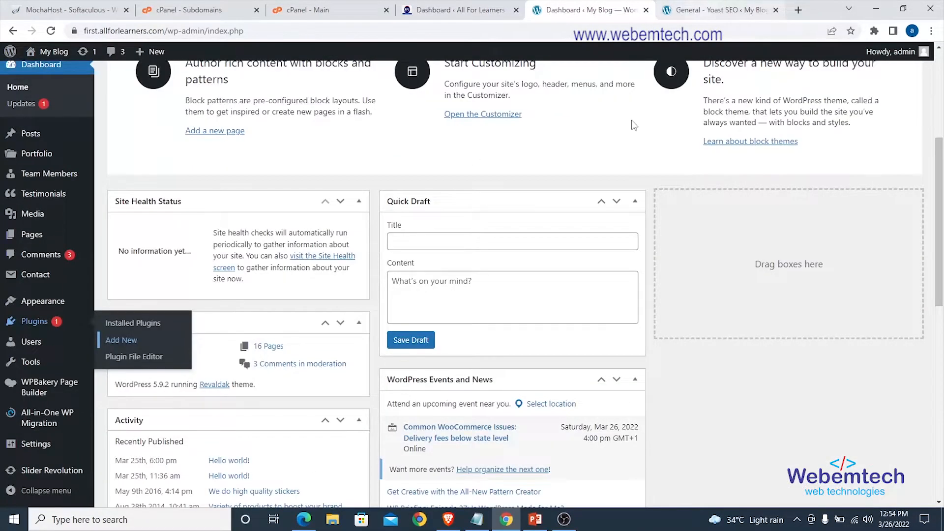
pyautogui.click(719, 11)
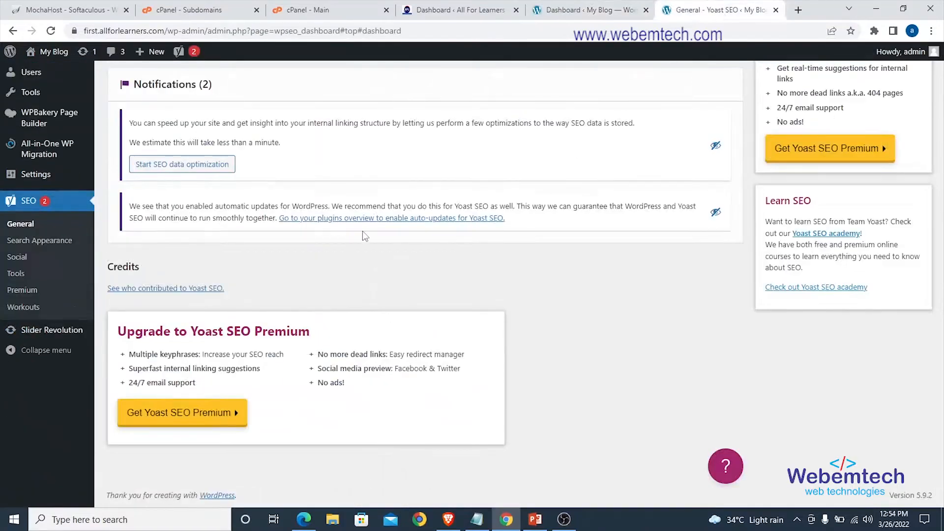
pyautogui.scroll(5, 363, 234)
pyautogui.scroll(-3, 309, 240)
pyautogui.scroll(3, 309, 240)
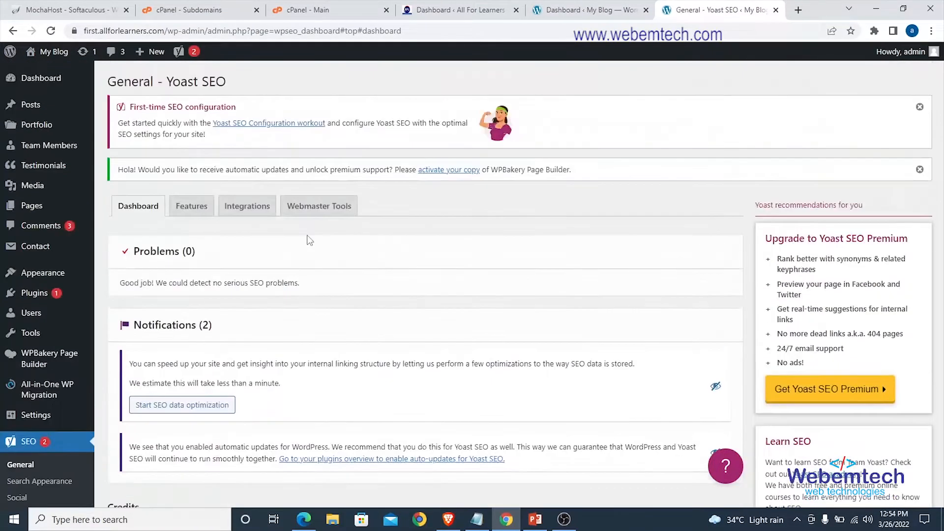
pyautogui.click(136, 210)
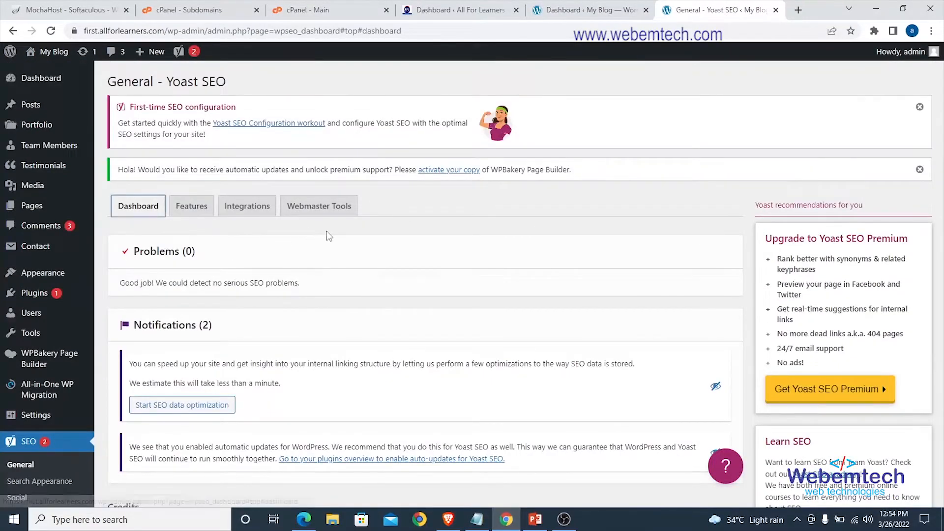
pyautogui.scroll(-4, 329, 230)
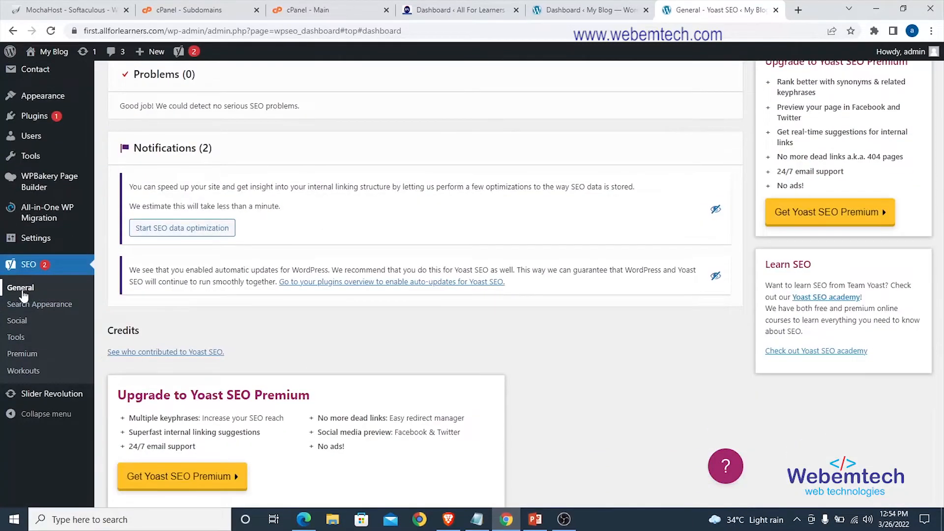
pyautogui.scroll(4, 133, 280)
# Open the Yoast SEO feature settings and review which features can be enabled or disabled.
pyautogui.click(191, 206)
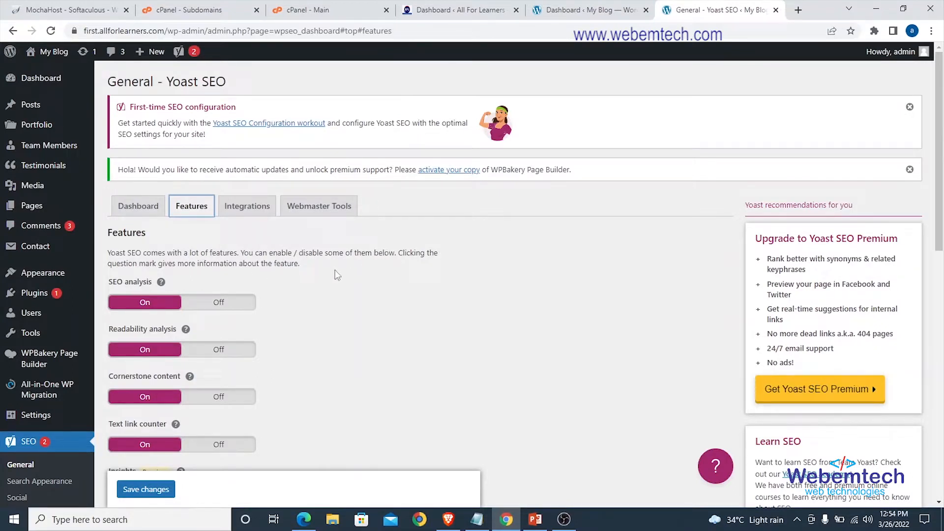
pyautogui.scroll(-3, 338, 274)
pyautogui.scroll(-1, 155, 221)
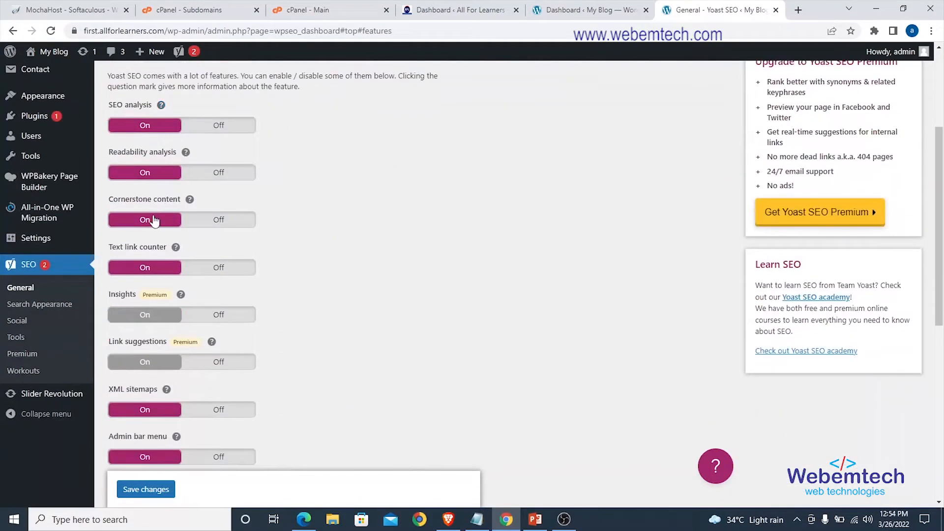
pyautogui.scroll(1, 139, 231)
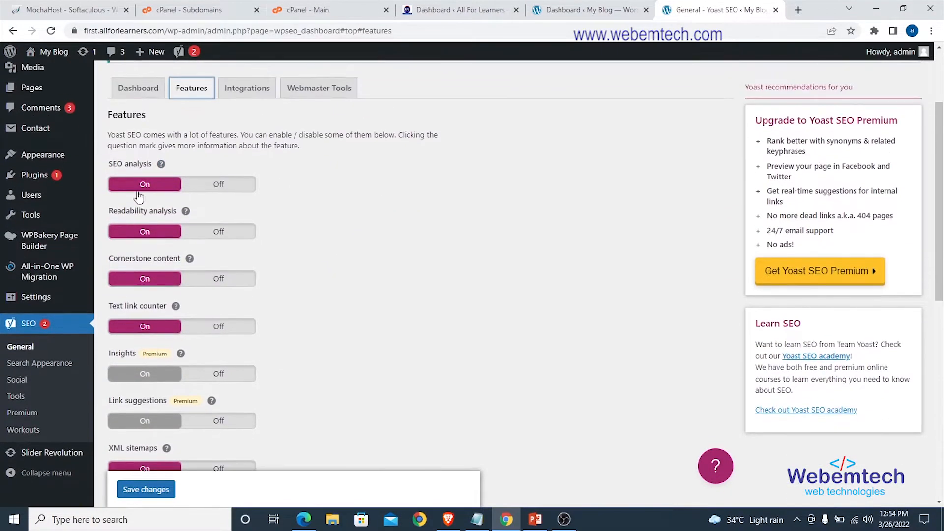
pyautogui.scroll(-4, 139, 192)
pyautogui.scroll(4, 139, 197)
pyautogui.scroll(-3, 135, 219)
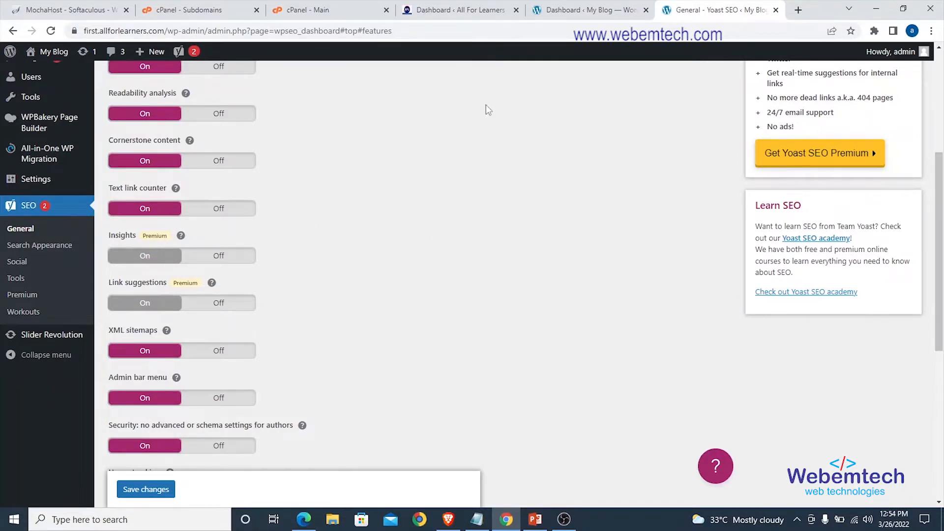
# Switch to the All For Learners site and examine its Yoast SEO feature settings for comparison.
pyautogui.click(444, 14)
pyautogui.scroll(-5, 211, 289)
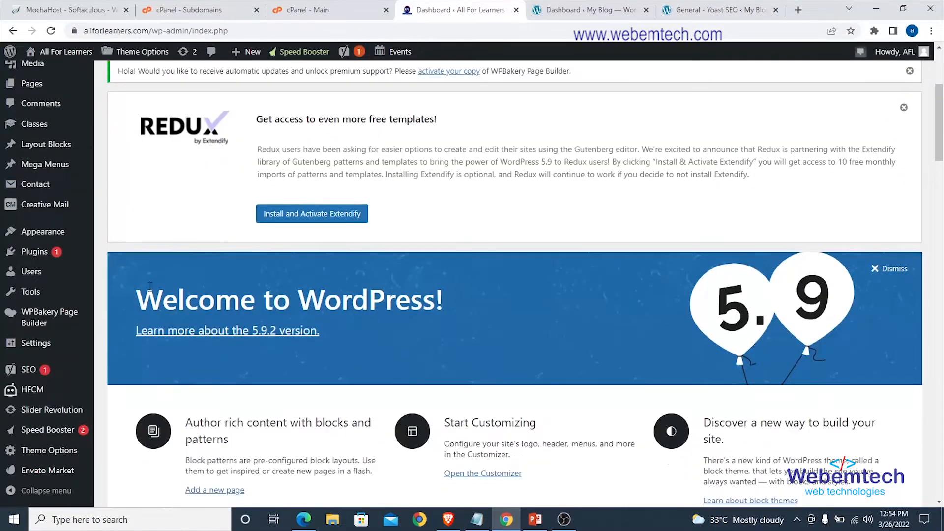
pyautogui.moveTo(30, 378)
pyautogui.click(113, 374)
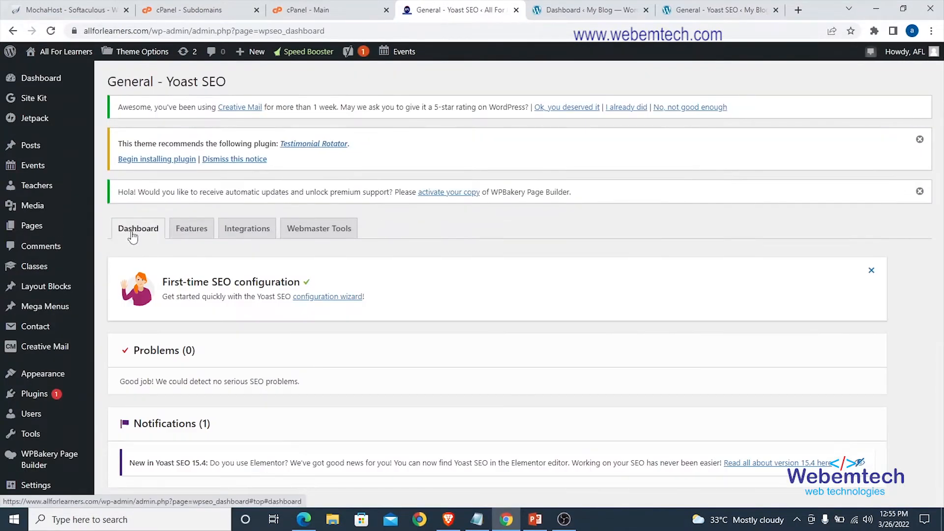
pyautogui.click(130, 231)
pyautogui.click(192, 231)
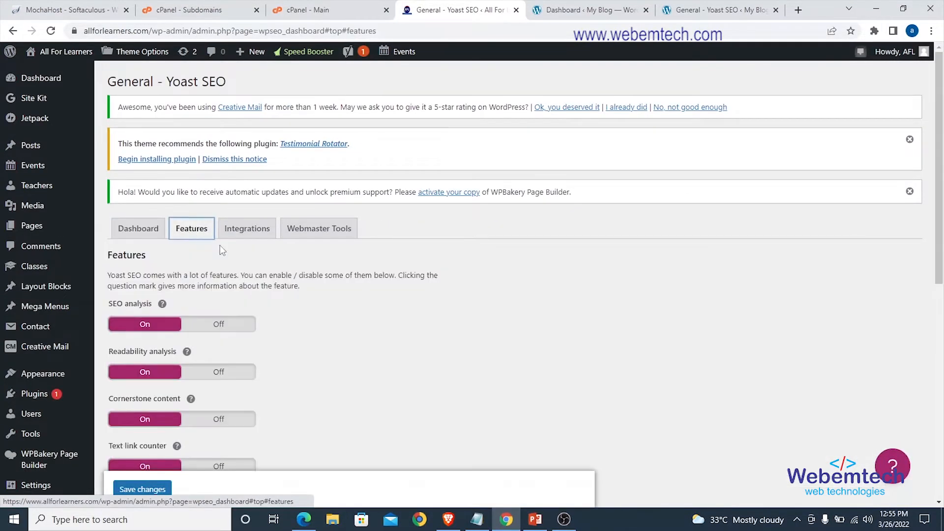
pyautogui.scroll(-9, 272, 257)
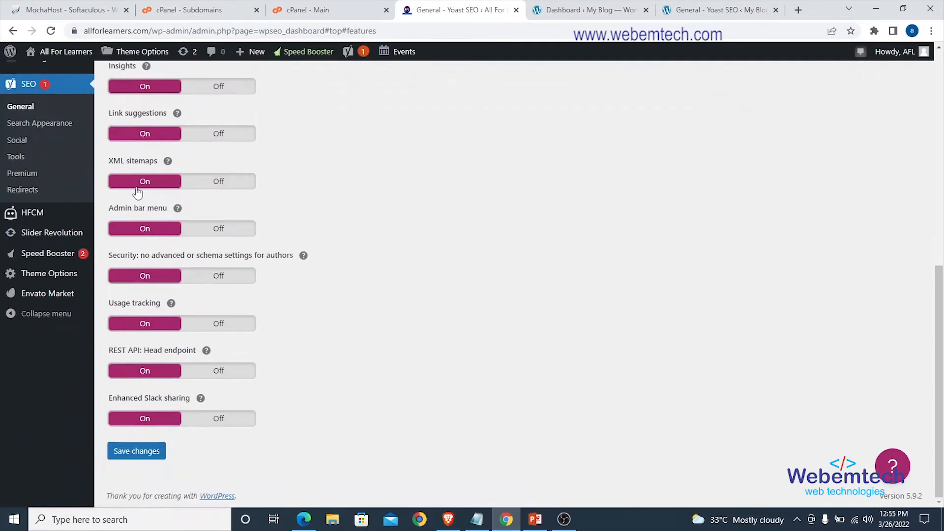
pyautogui.scroll(10, 138, 192)
pyautogui.scroll(-5, 139, 226)
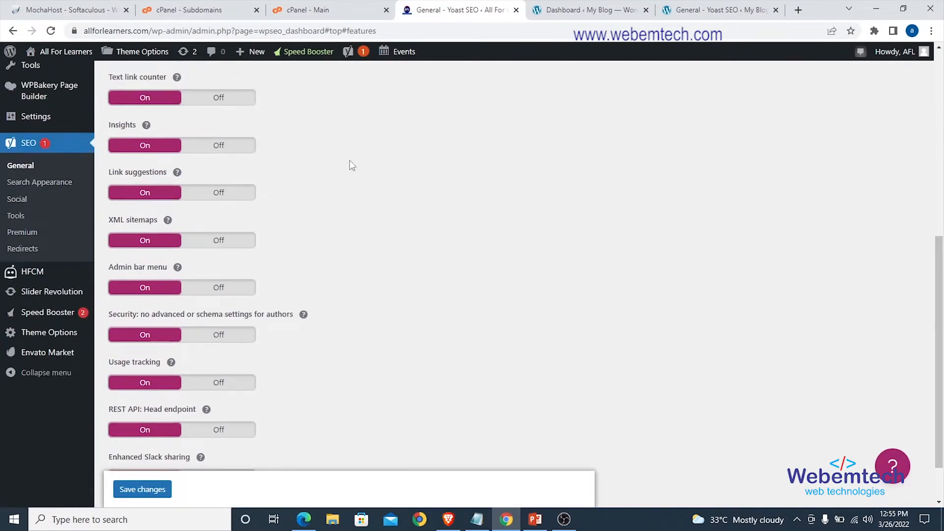
# Return to the My Blog site's Yoast SEO features, turn on usage tracking and save the changes.
pyautogui.click(716, 10)
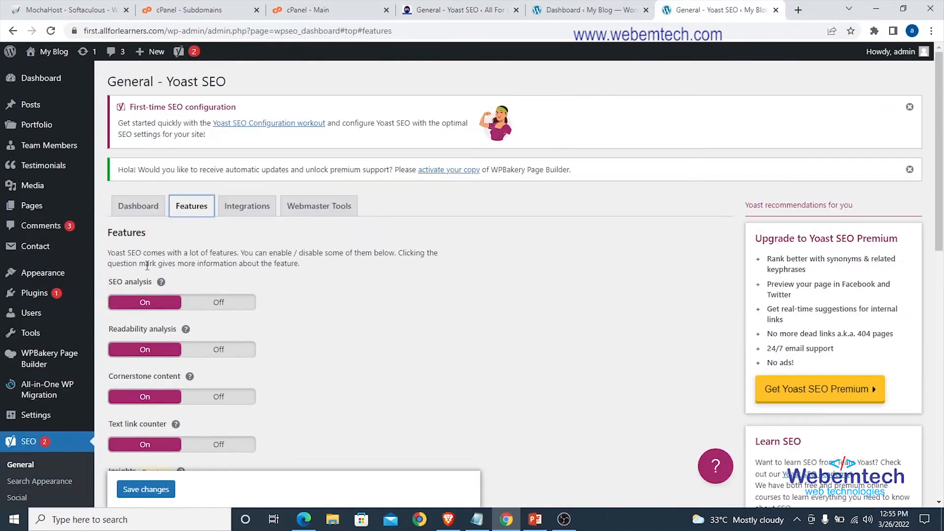
pyautogui.scroll(-2, 147, 265)
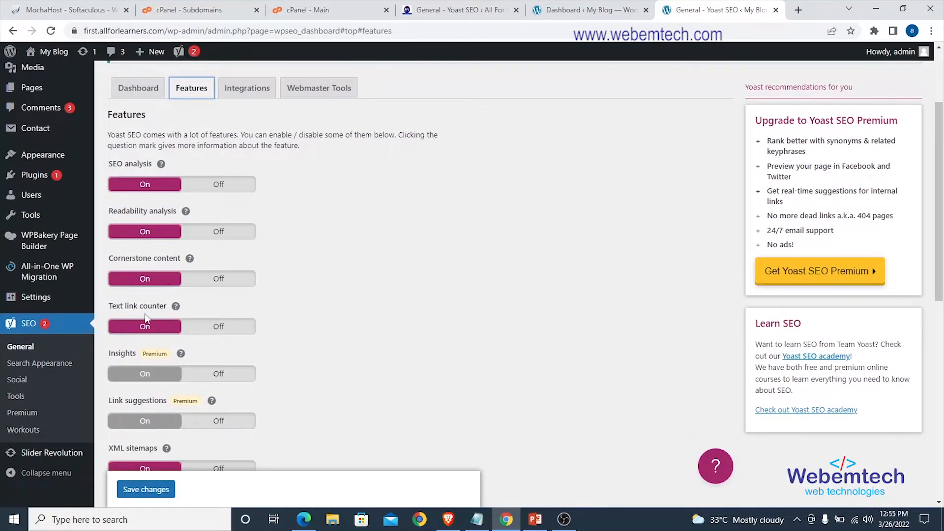
pyautogui.scroll(-2, 148, 322)
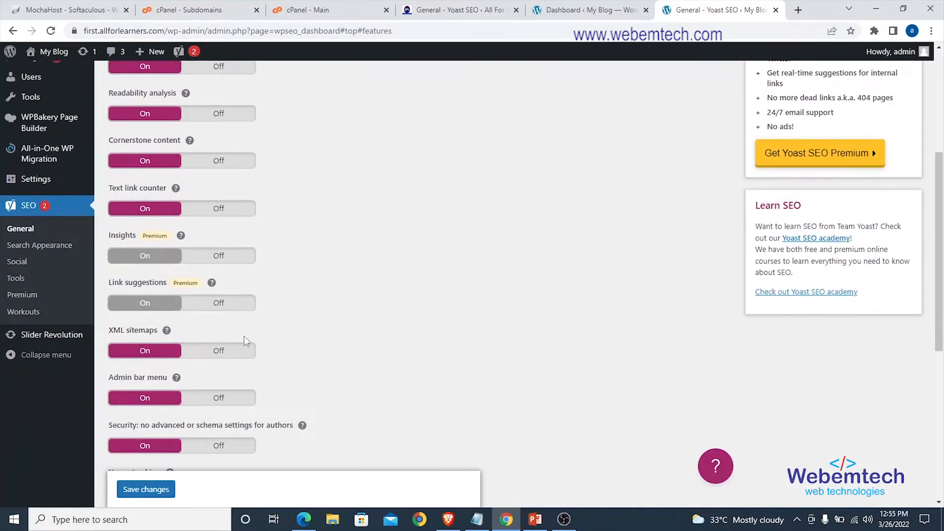
pyautogui.scroll(4, 246, 341)
pyautogui.scroll(-1, 185, 270)
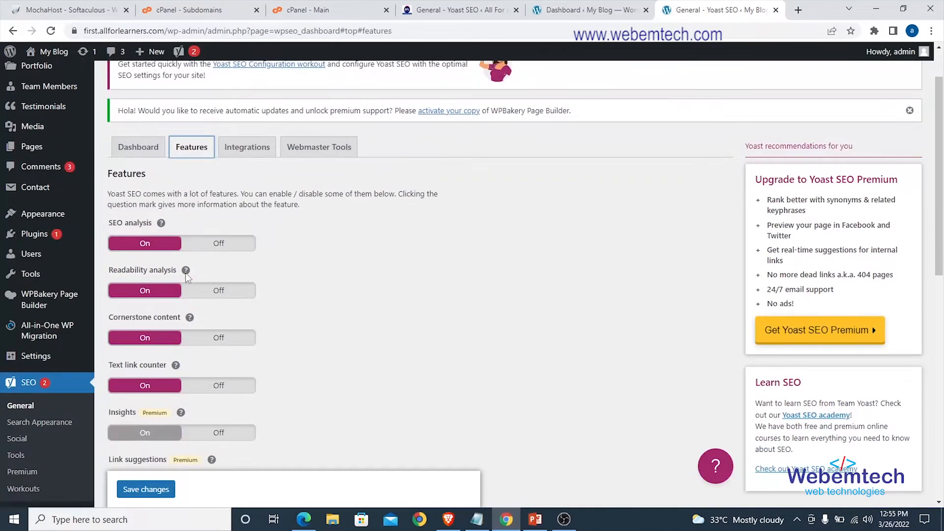
pyautogui.scroll(-2, 177, 254)
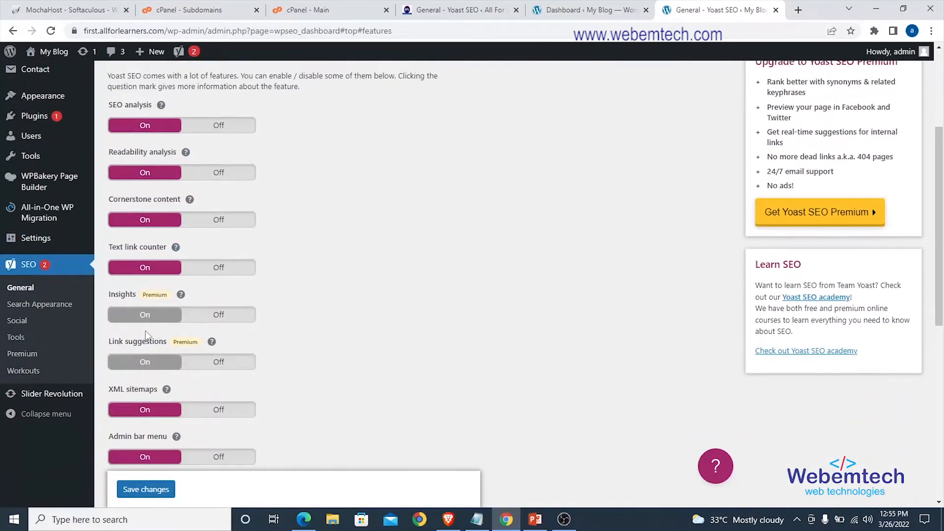
pyautogui.scroll(-3, 146, 335)
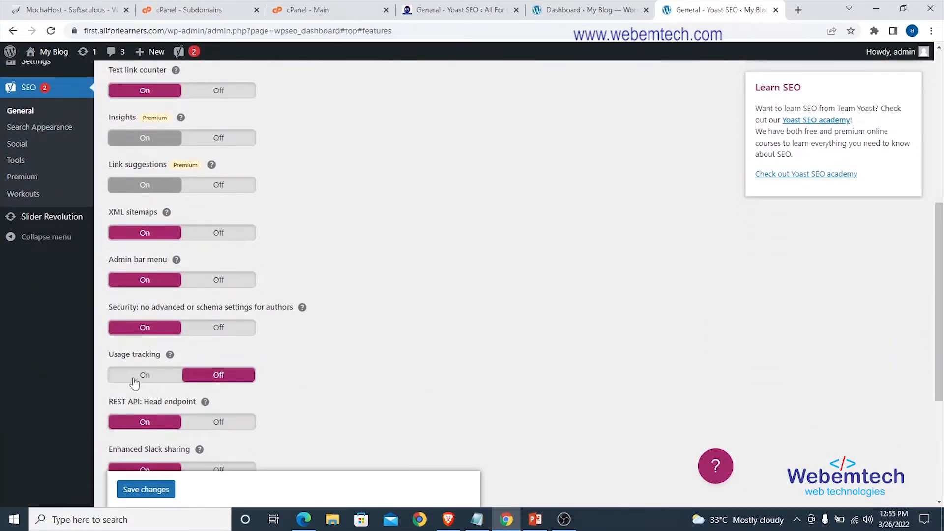
pyautogui.click(132, 376)
pyautogui.scroll(-3, 277, 317)
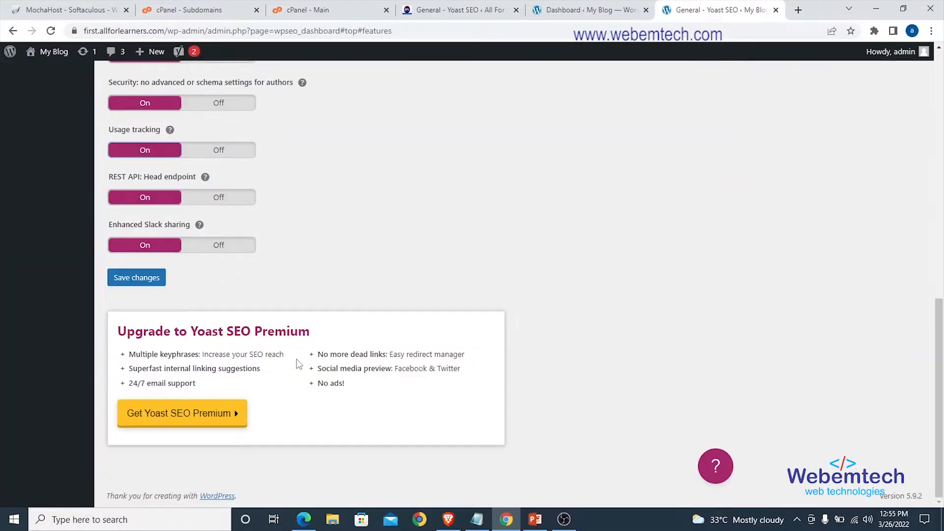
pyautogui.click(134, 350)
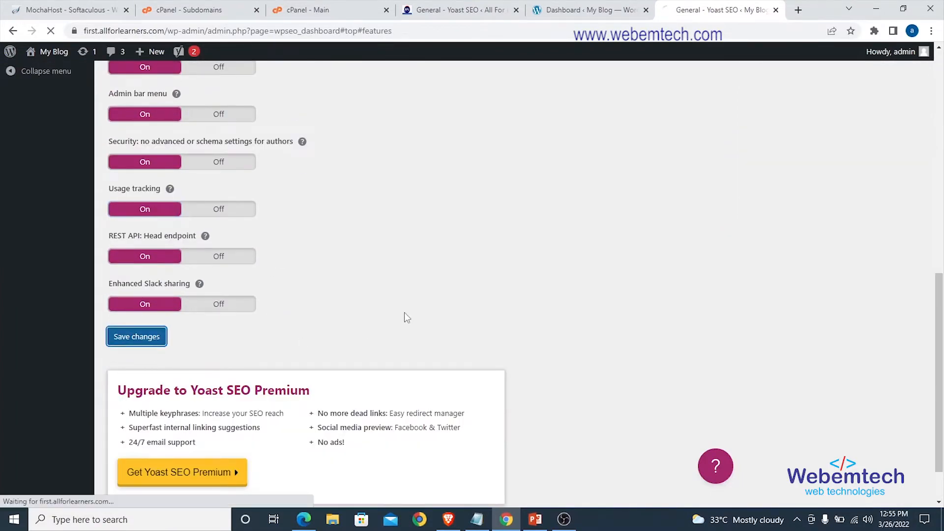
# Read the explanations for SEO analysis and Readability analysis, and look over the remaining Yoast SEO feature settings on My Blog.
pyautogui.scroll(6, 407, 315)
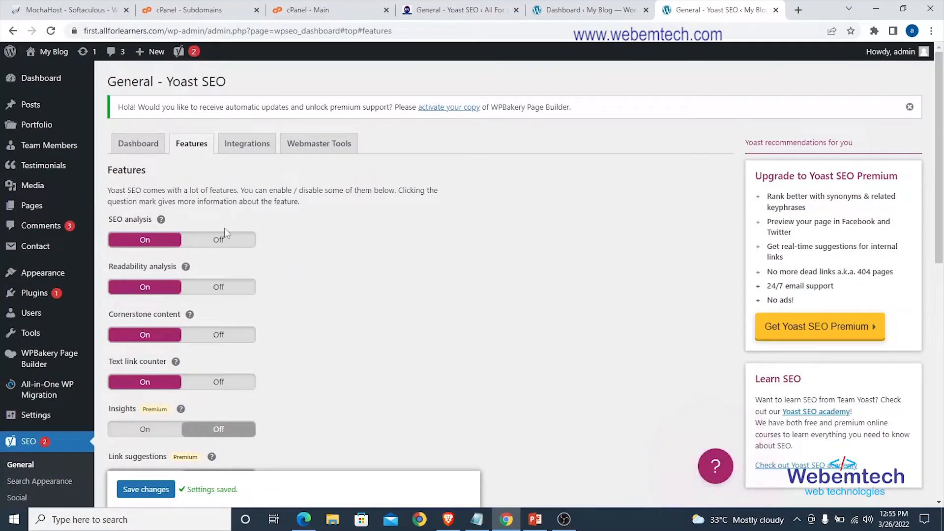
pyautogui.click(161, 220)
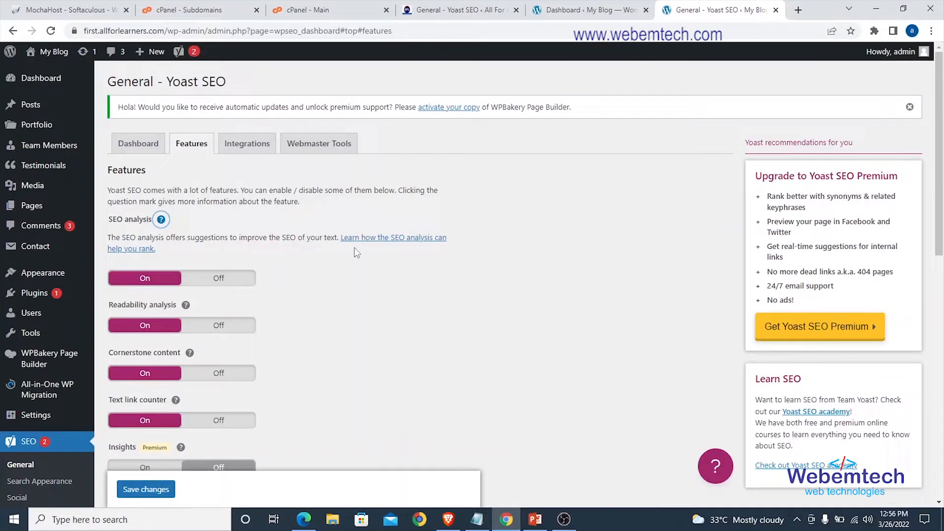
pyautogui.scroll(-1, 164, 168)
pyautogui.click(161, 160)
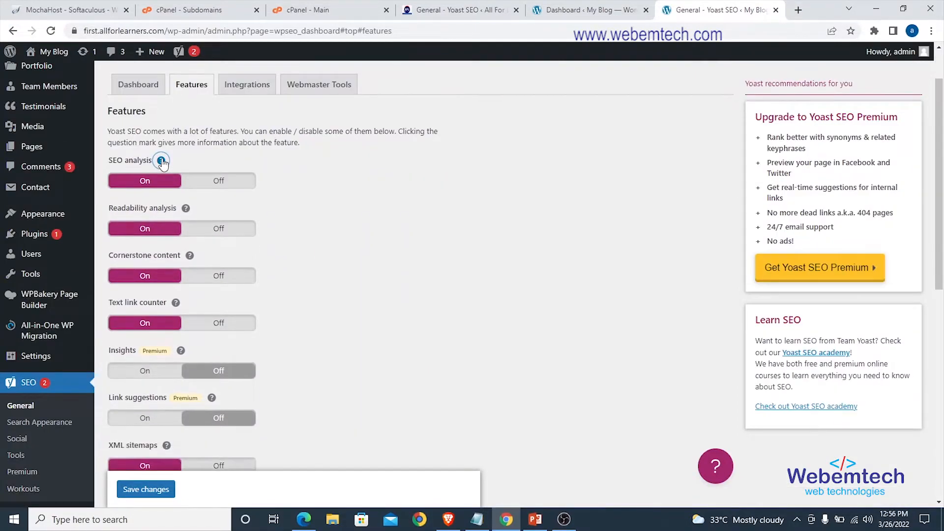
pyautogui.click(187, 208)
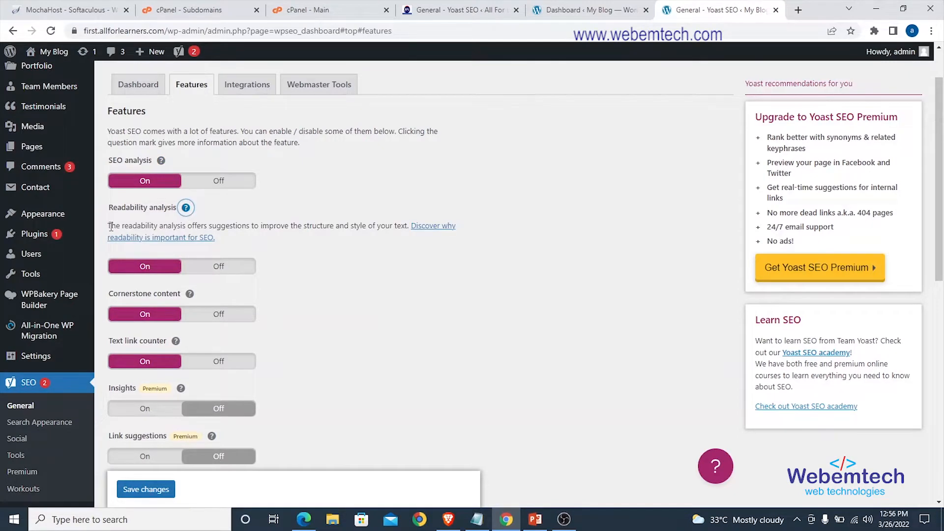
pyautogui.click(185, 207)
pyautogui.scroll(-5, 175, 162)
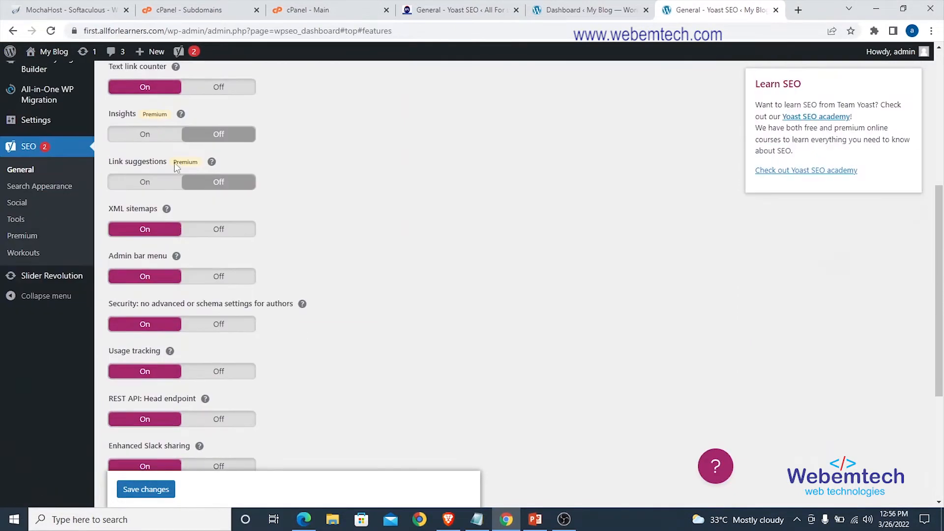
pyautogui.scroll(6, 207, 251)
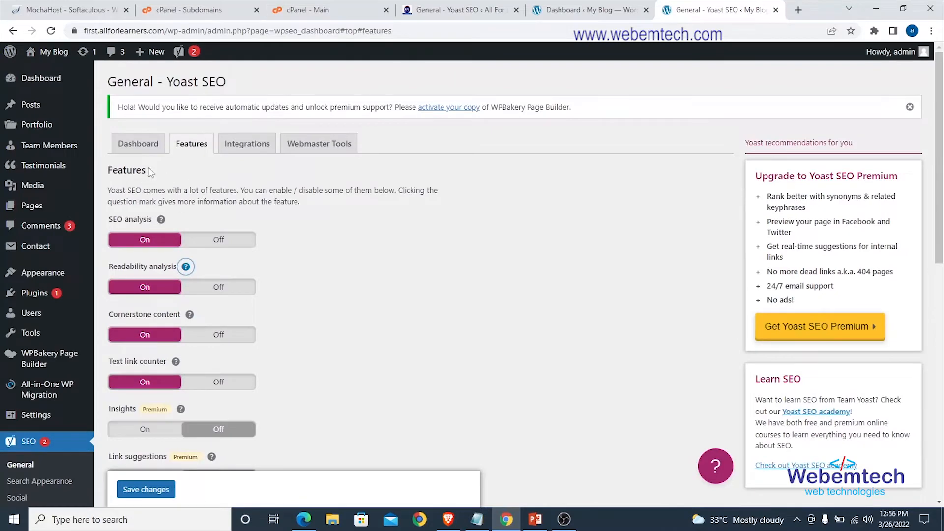
pyautogui.scroll(-7, 150, 187)
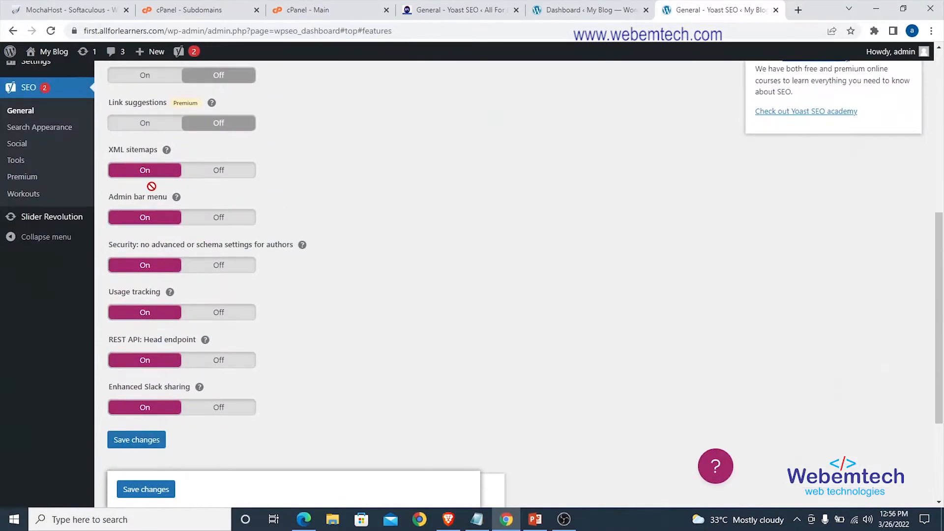
pyautogui.scroll(7, 182, 232)
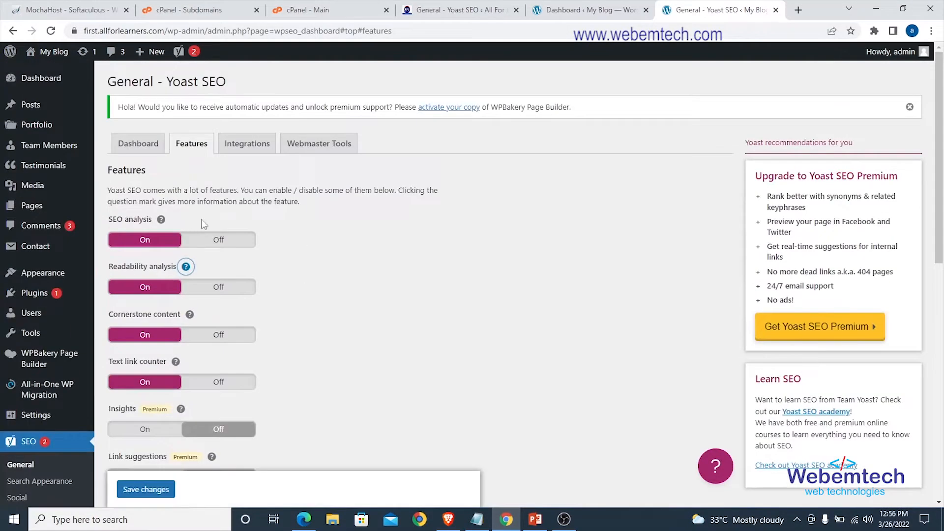
# Compare the Yoast SEO integrations on My Blog and All For Learners, switching the latter's Zapier integration on and off again.
pyautogui.click(243, 148)
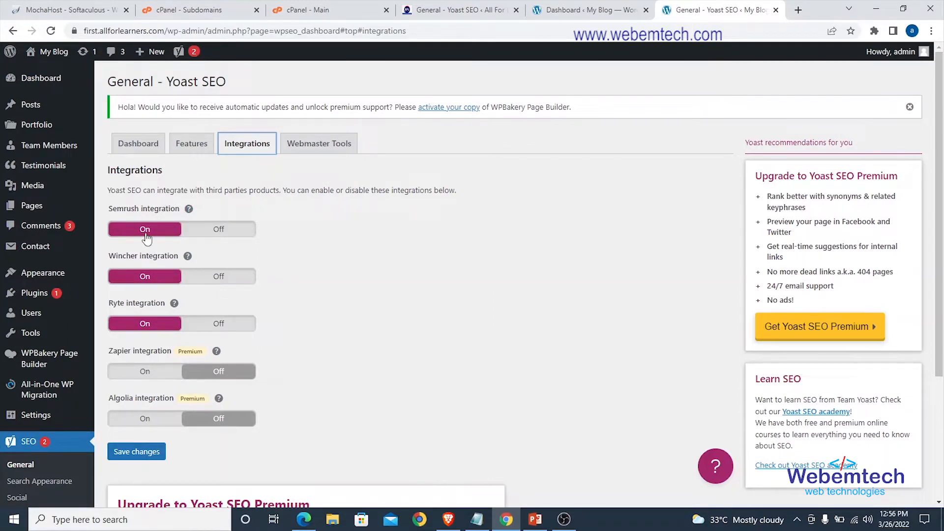
pyautogui.scroll(-1, 142, 232)
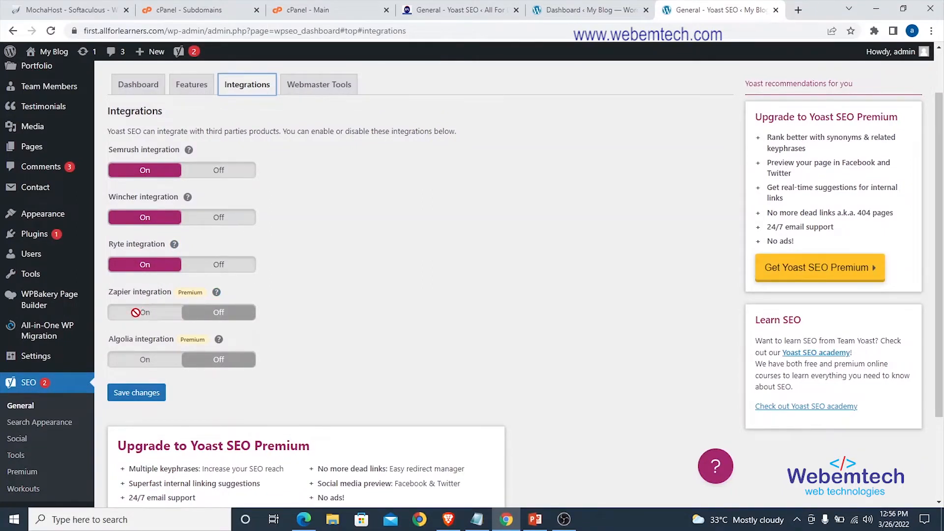
pyautogui.click(449, 9)
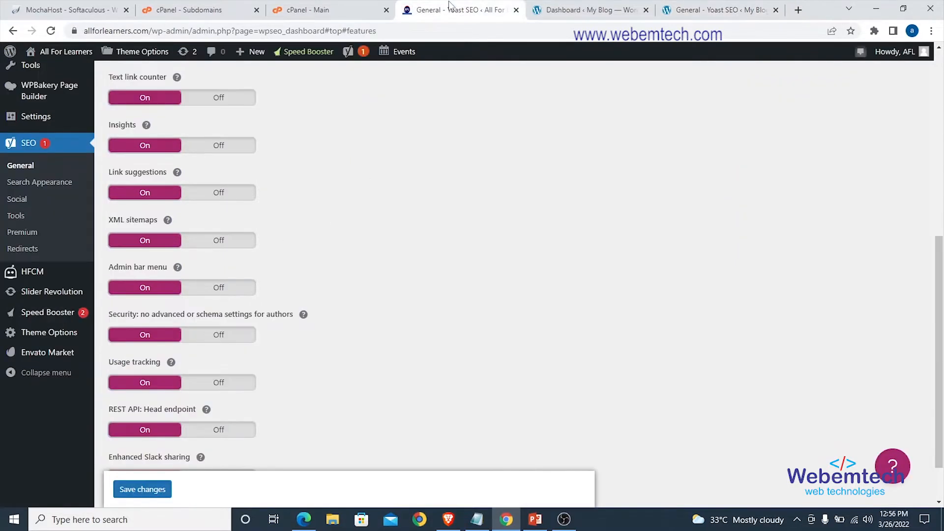
pyautogui.scroll(5, 118, 327)
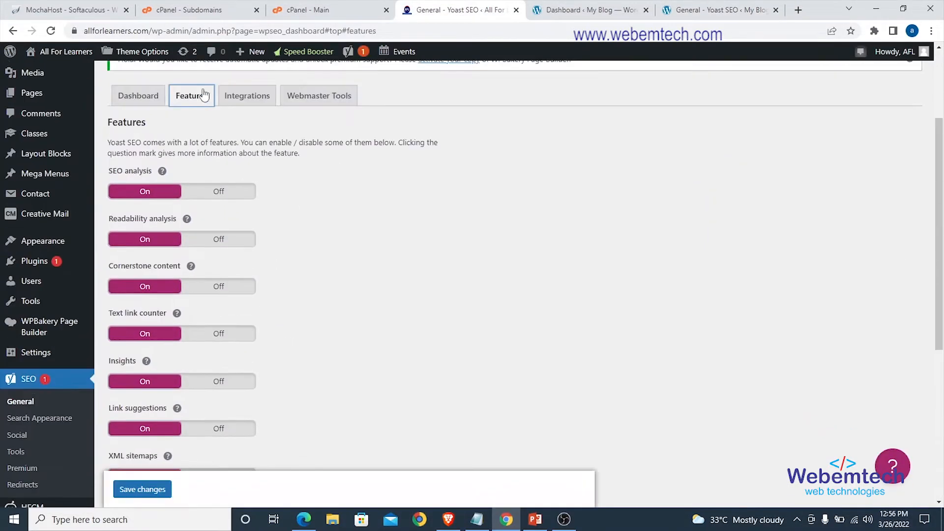
pyautogui.click(235, 103)
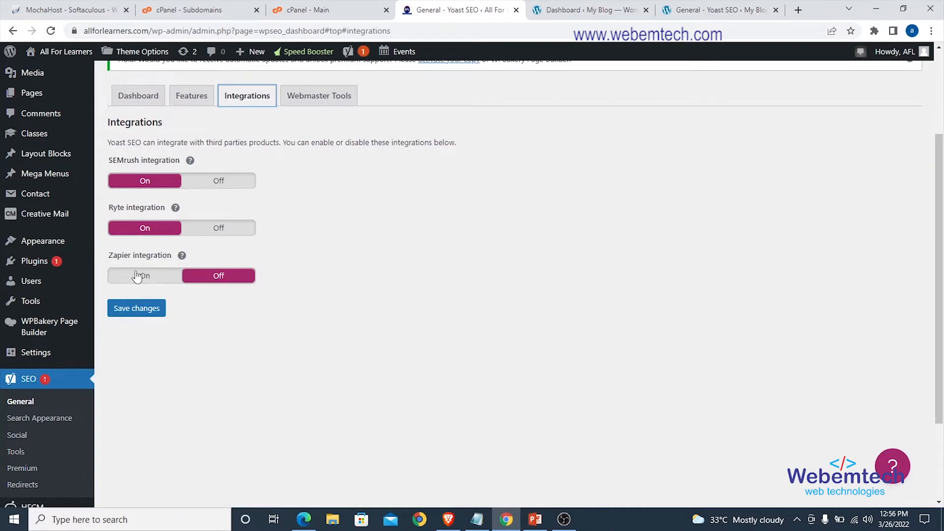
pyautogui.click(150, 276)
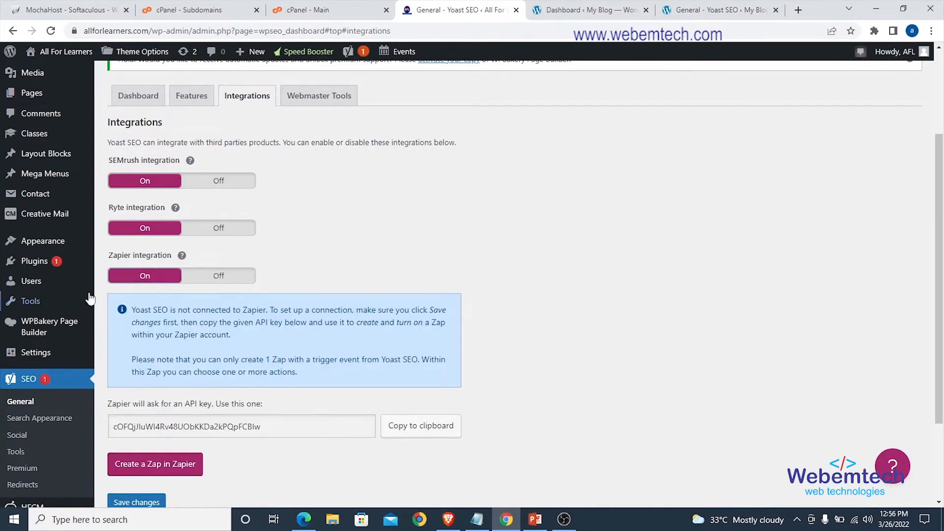
pyautogui.click(228, 279)
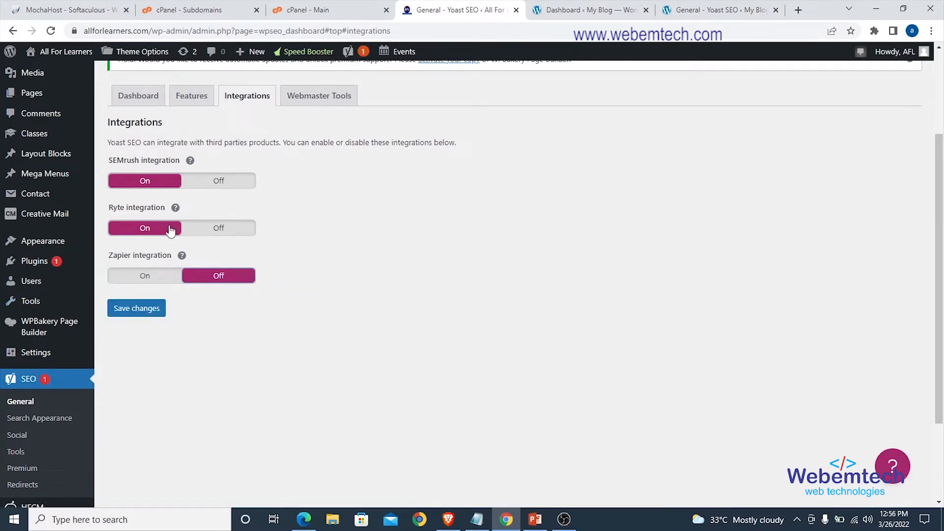
# Return to the My Blog site and open Yoast SEO's Webmaster Tools verification settings.
pyautogui.click(692, 6)
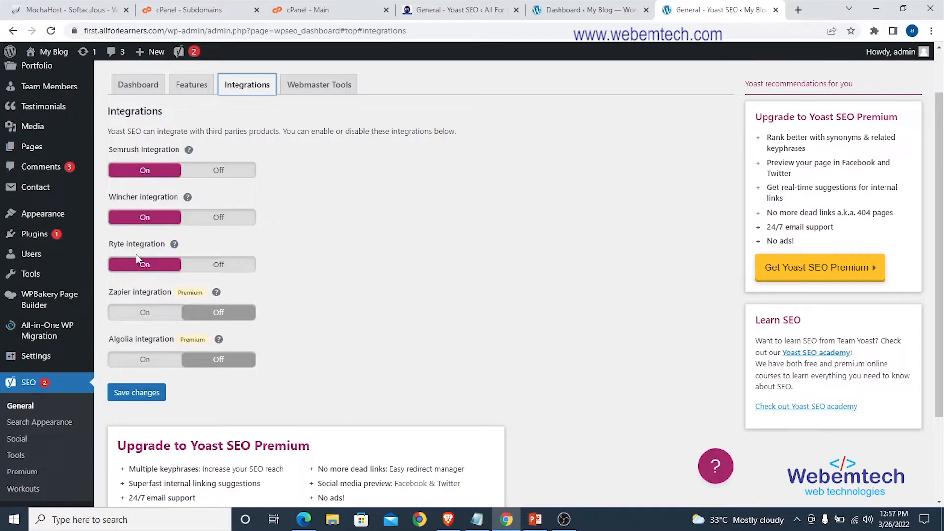
pyautogui.click(300, 91)
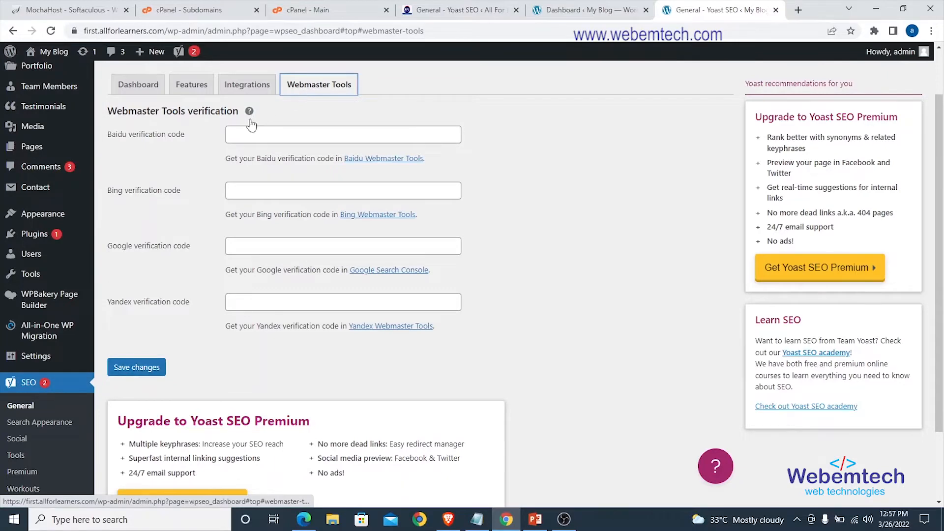
# Switch to the PowerPoint presentation, review the SEO Practices and Search Engines slides, and return to Chrome.
pyautogui.click(536, 522)
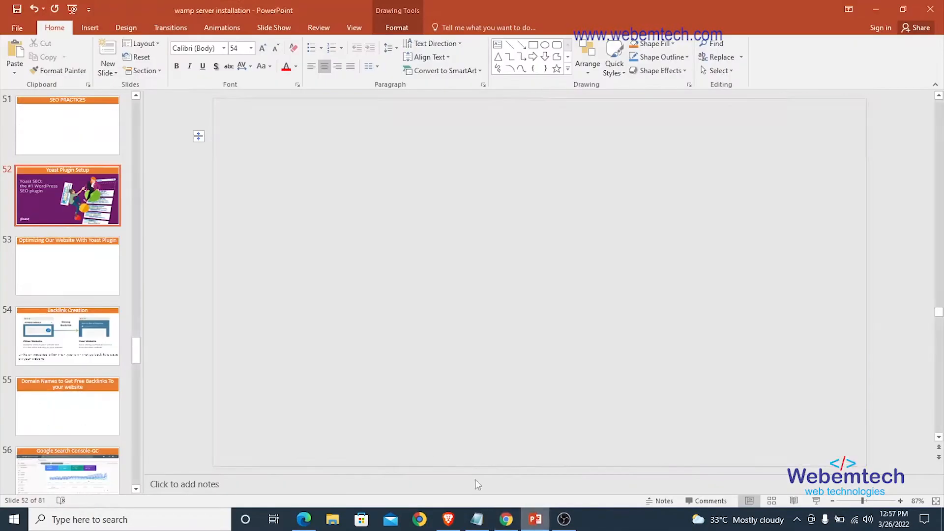
pyautogui.click(55, 143)
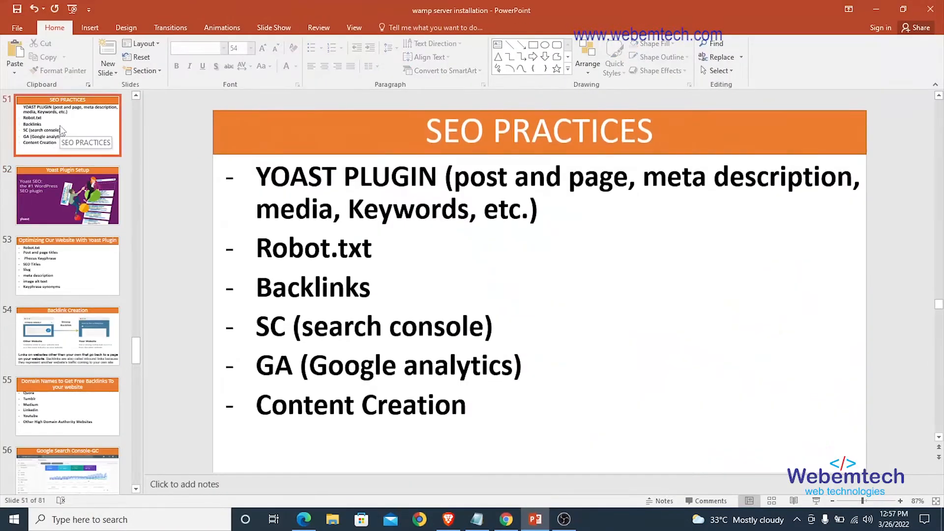
pyautogui.scroll(3, 64, 147)
pyautogui.click(66, 189)
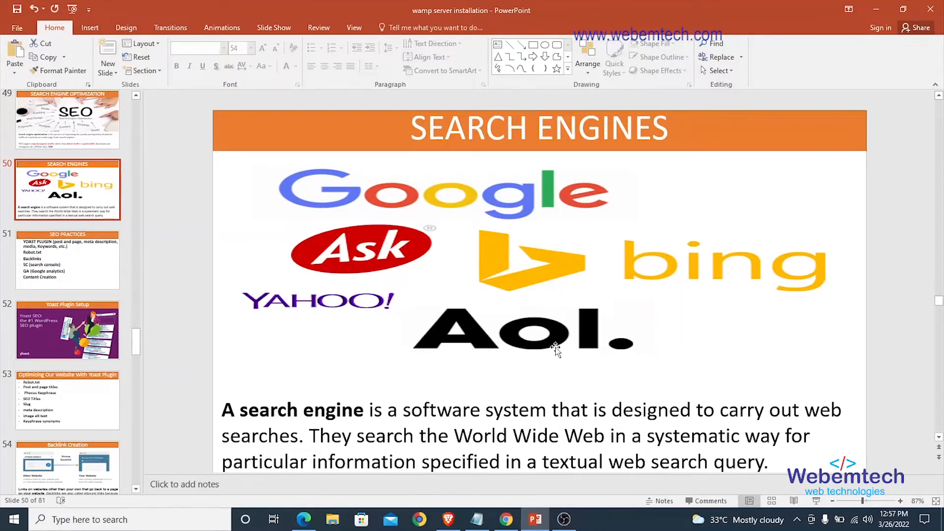
pyautogui.moveTo(195, 169); pyautogui.dragTo(941, 258)
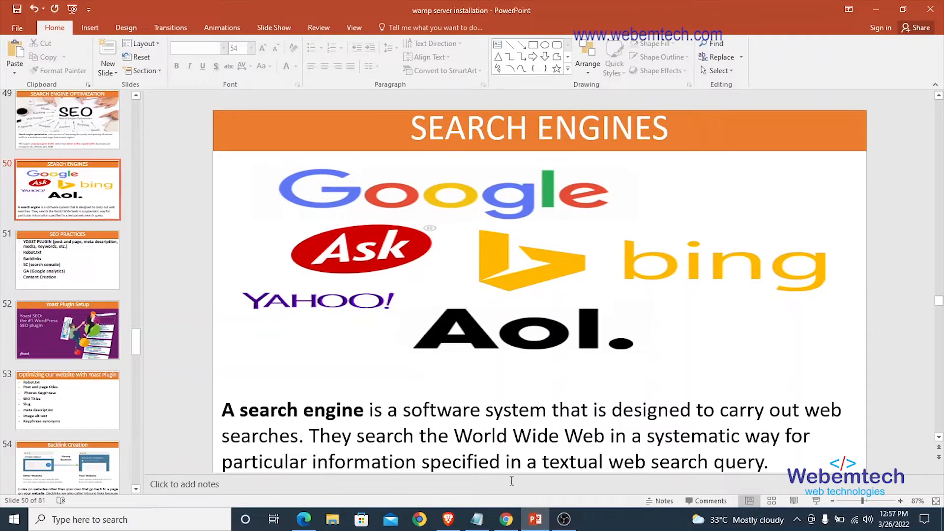
pyautogui.click(506, 519)
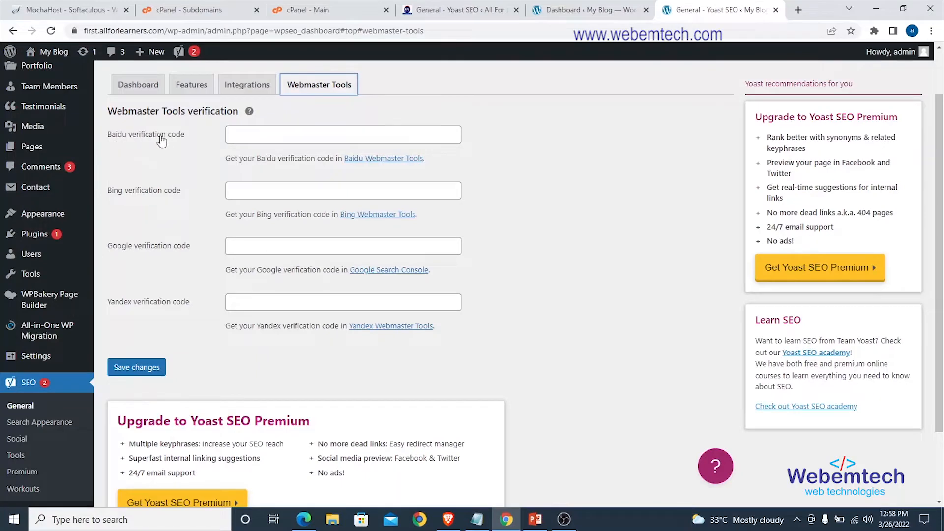
# Examine which Webmaster Tools verification codes are filled in on the All For Learners site and return to the My Blog site.
pyautogui.click(435, 11)
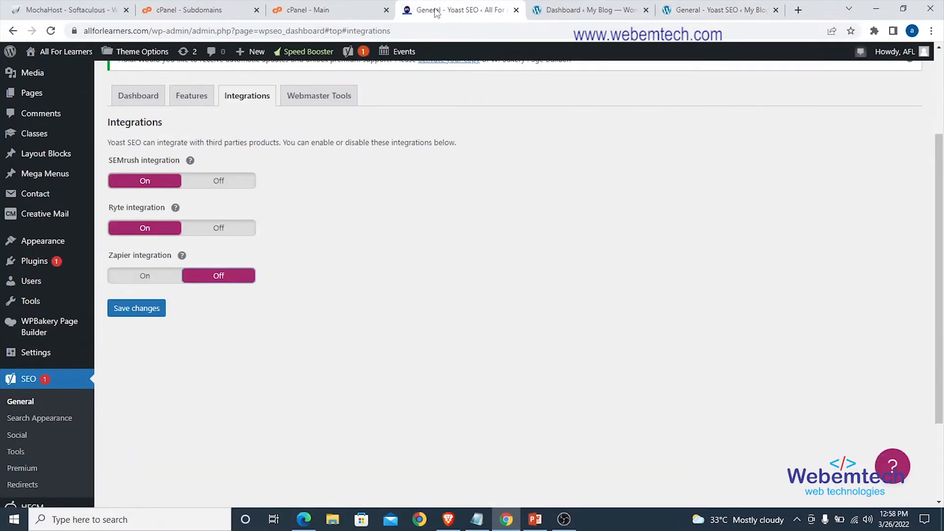
pyautogui.click(585, 11)
pyautogui.click(454, 11)
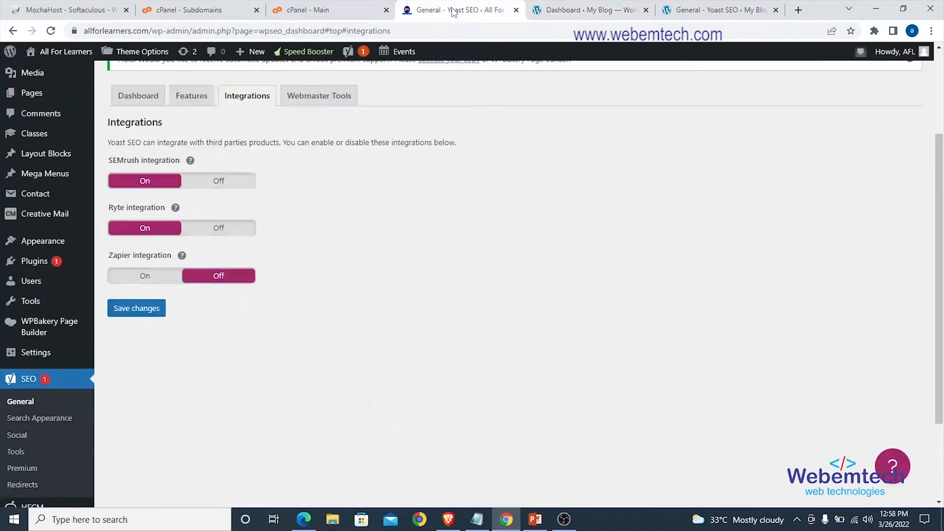
pyautogui.click(314, 97)
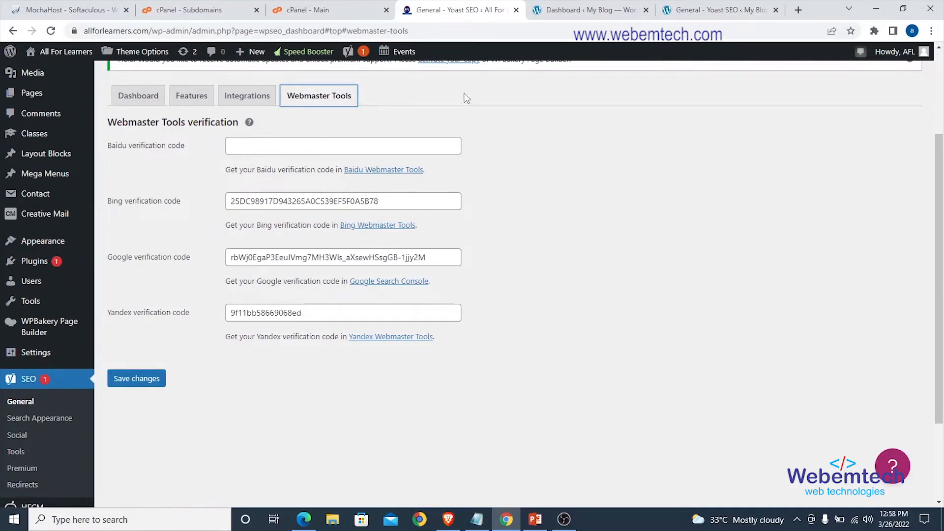
pyautogui.click(718, 10)
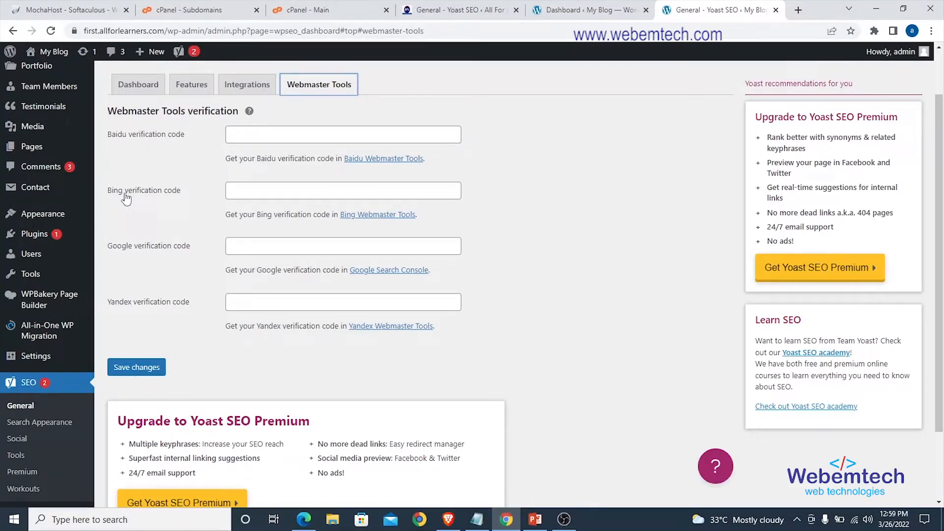
# Open Bing Webmaster Tools from My Blog's Bing verification code setting and look over its landing page.
pyautogui.click(371, 220)
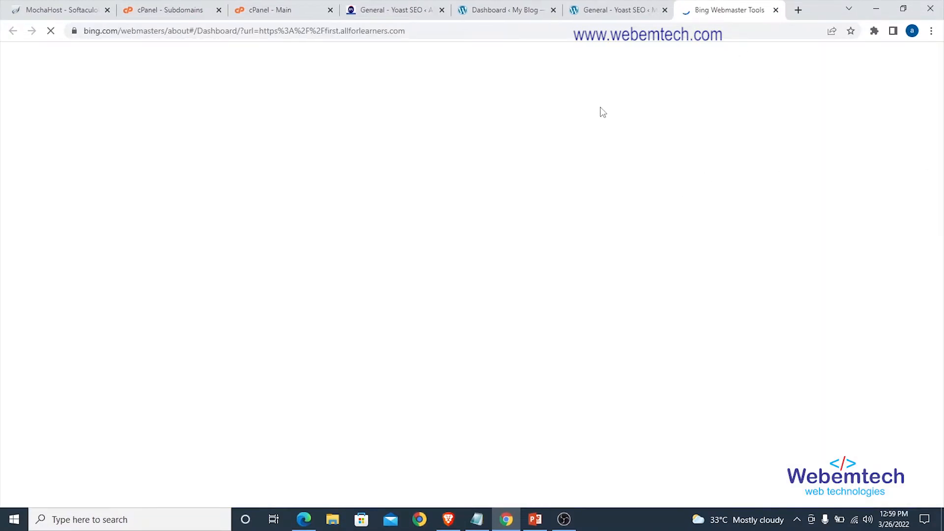
pyautogui.click(614, 15)
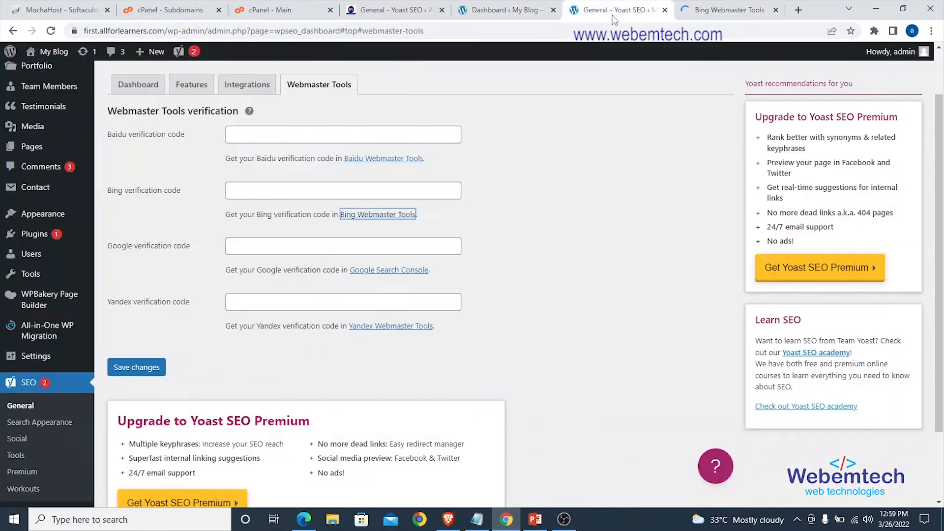
pyautogui.click(728, 10)
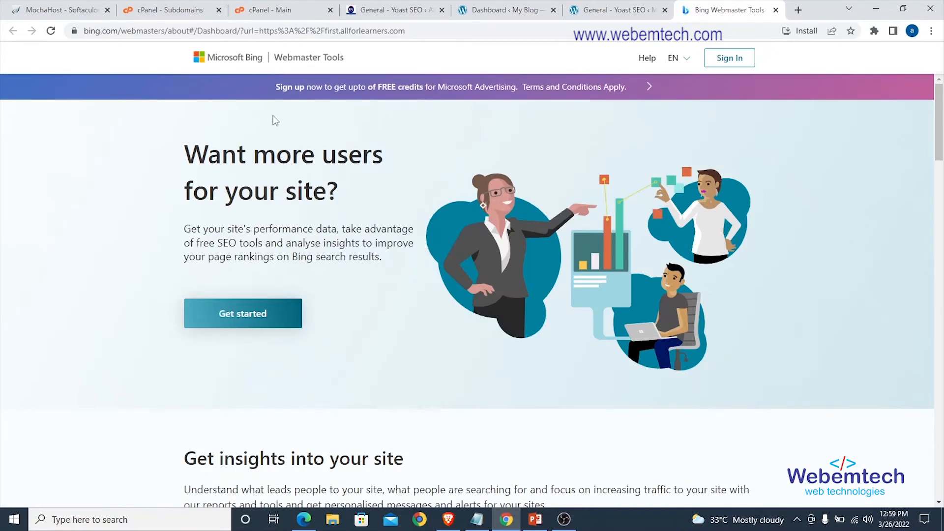
pyautogui.scroll(-3, 215, 125)
pyautogui.scroll(3, 197, 162)
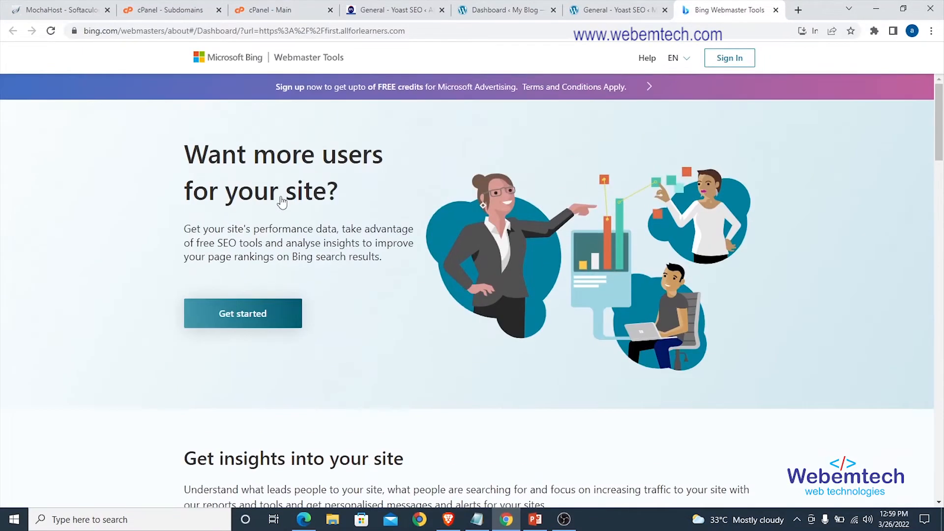
# Get started with Bing Webmaster Tools by signing in with the Norland medics Google account.
pyautogui.click(256, 311)
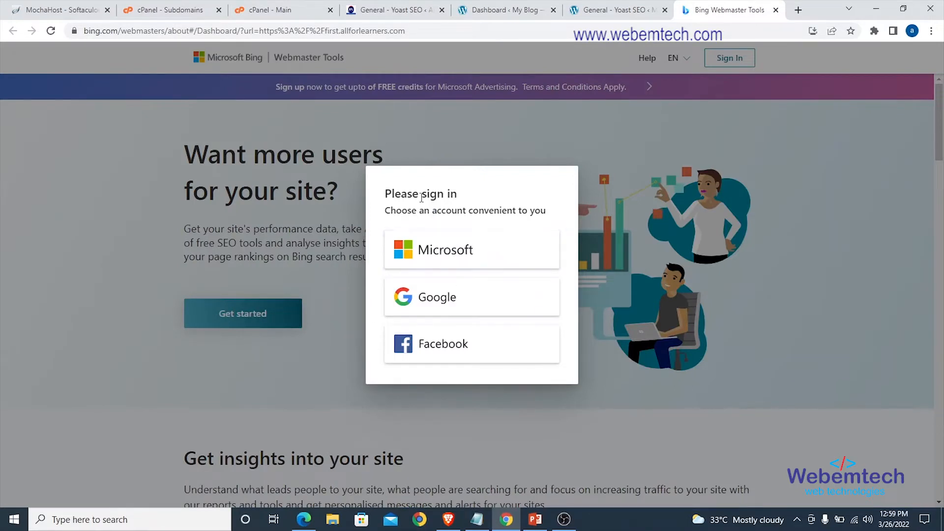
pyautogui.click(430, 308)
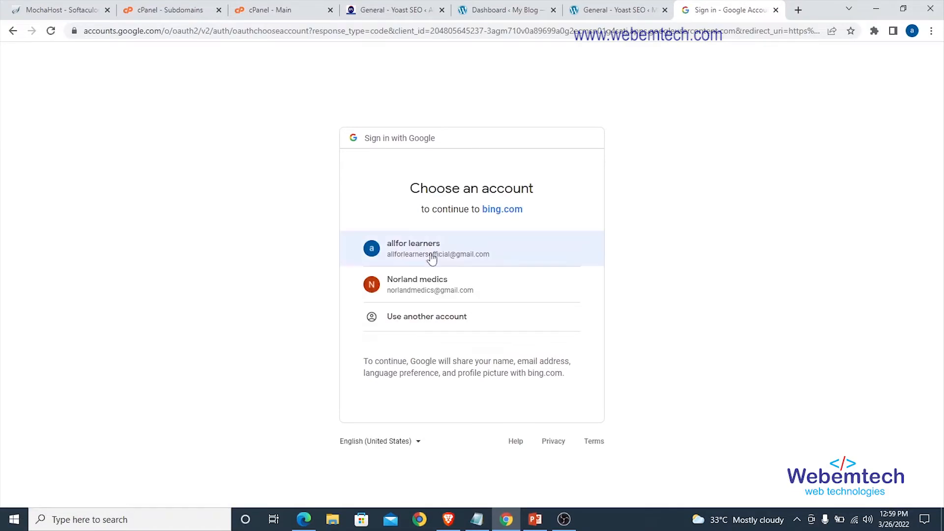
pyautogui.click(410, 288)
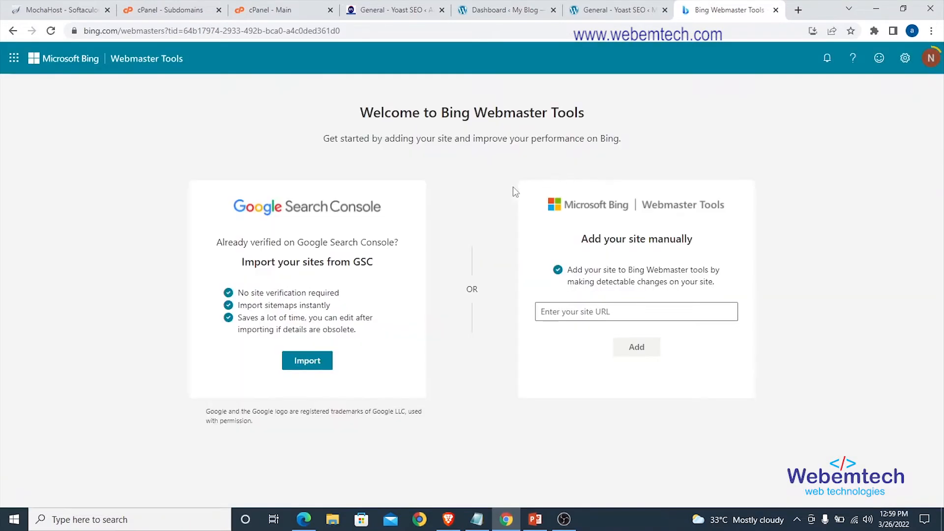
pyautogui.click(625, 313)
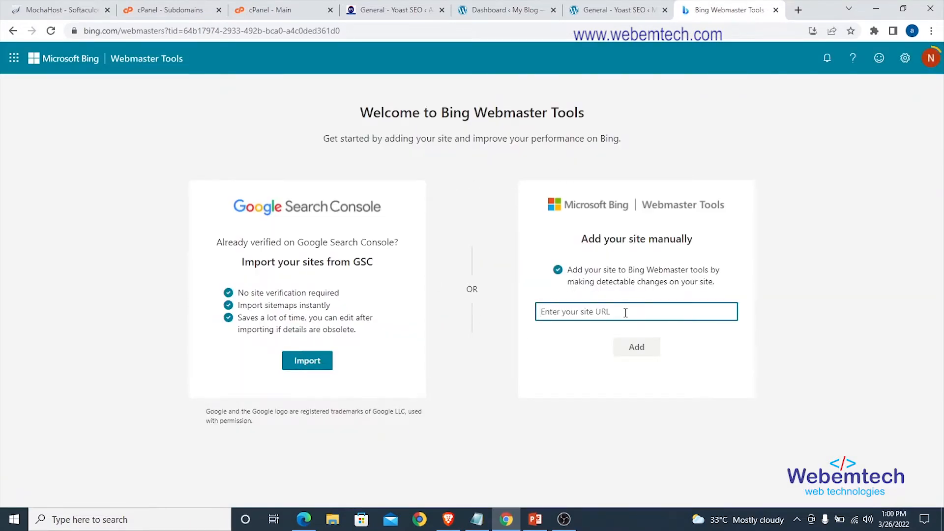
pyautogui.write('https://fi')
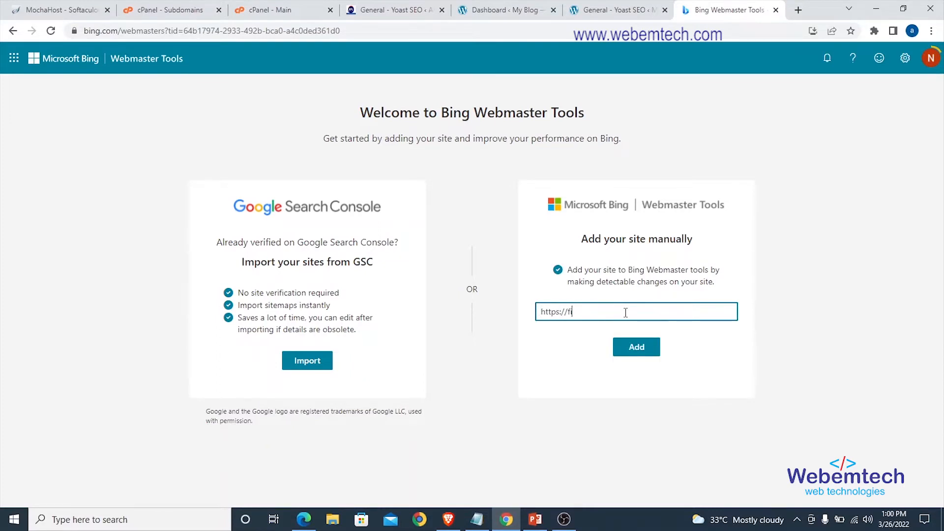
pyautogui.write('rst.allforlearners.com')
pyautogui.click(641, 349)
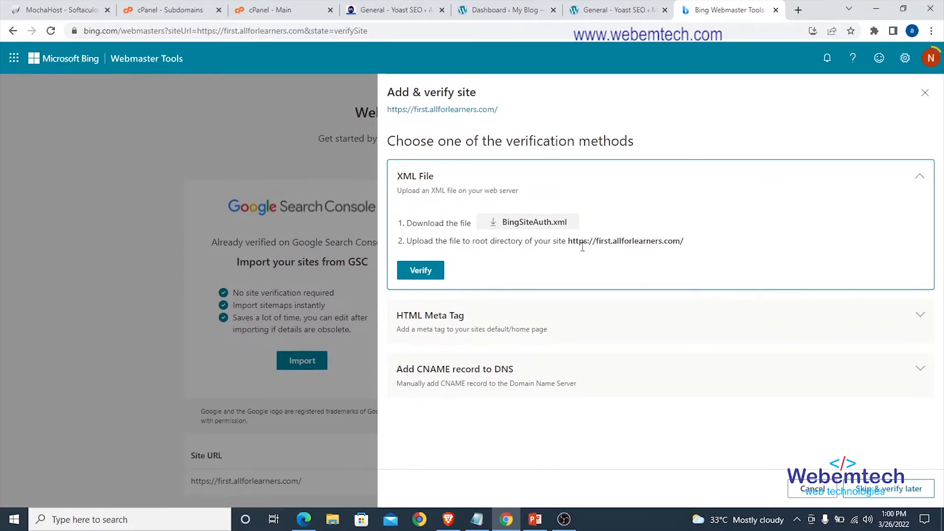
# Look up where the XML verification file would be uploaded in cPanel's first.allforlearners.com folder, and return to Bing Webmaster Tools.
pyautogui.moveTo(686, 243); pyautogui.dragTo(560, 244)
pyautogui.click(165, 9)
pyautogui.click(269, 10)
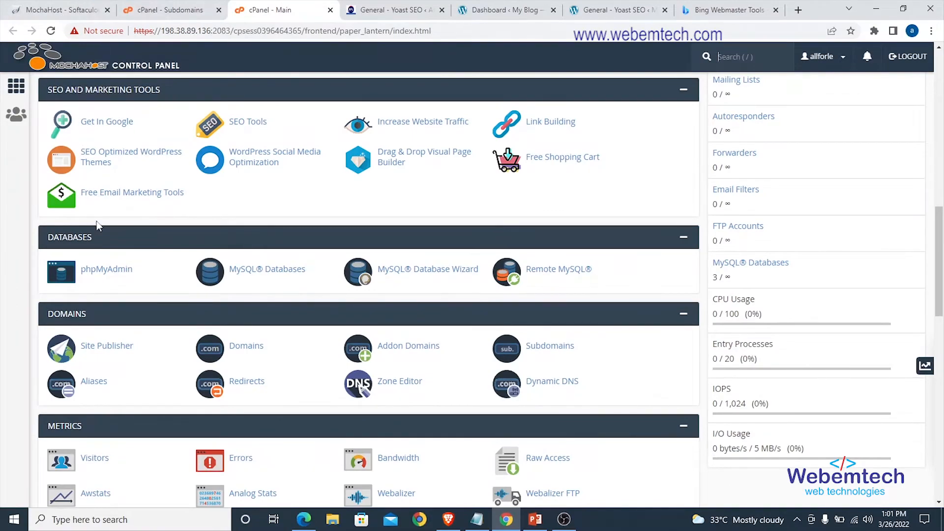
pyautogui.scroll(4, 94, 207)
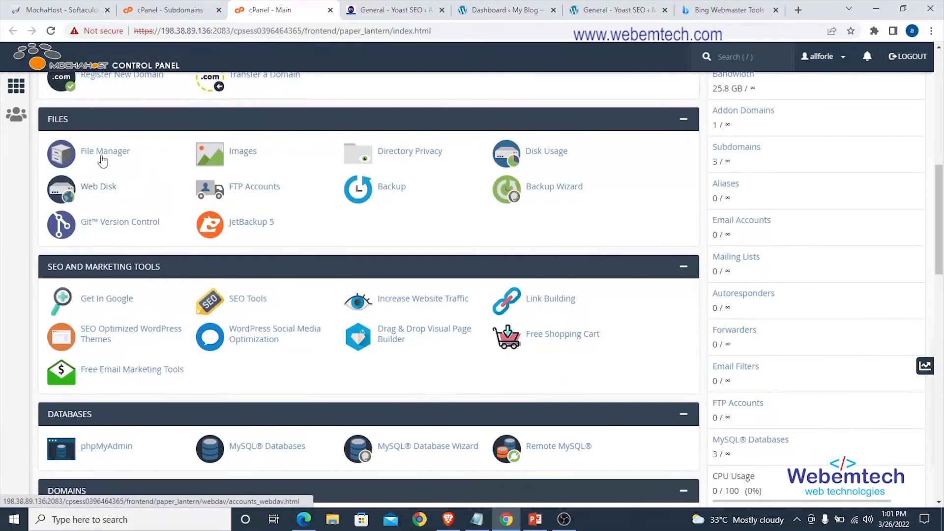
pyautogui.click(102, 158)
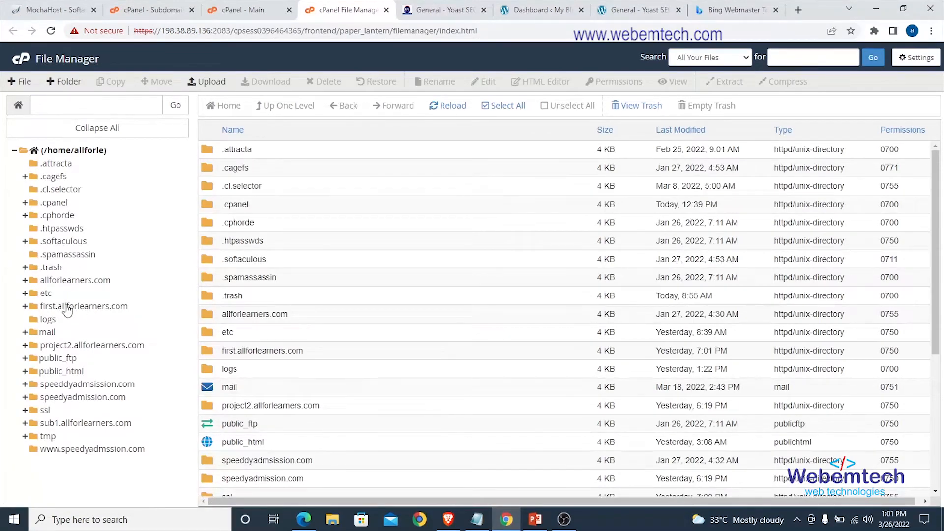
pyautogui.click(61, 307)
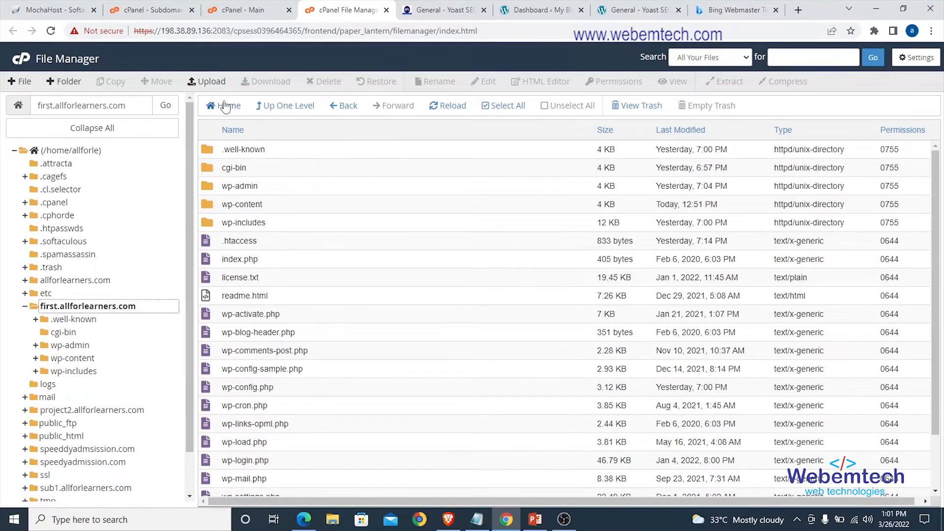
pyautogui.click(207, 81)
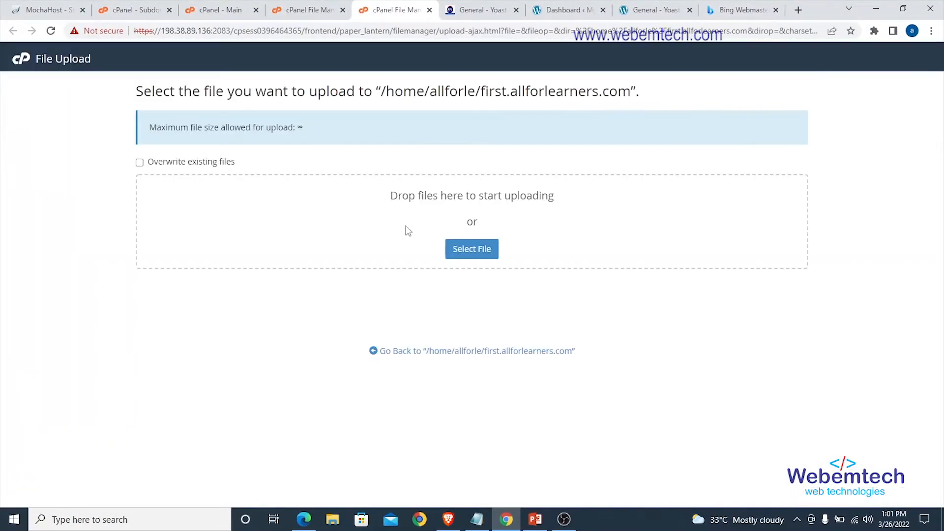
pyautogui.click(430, 11)
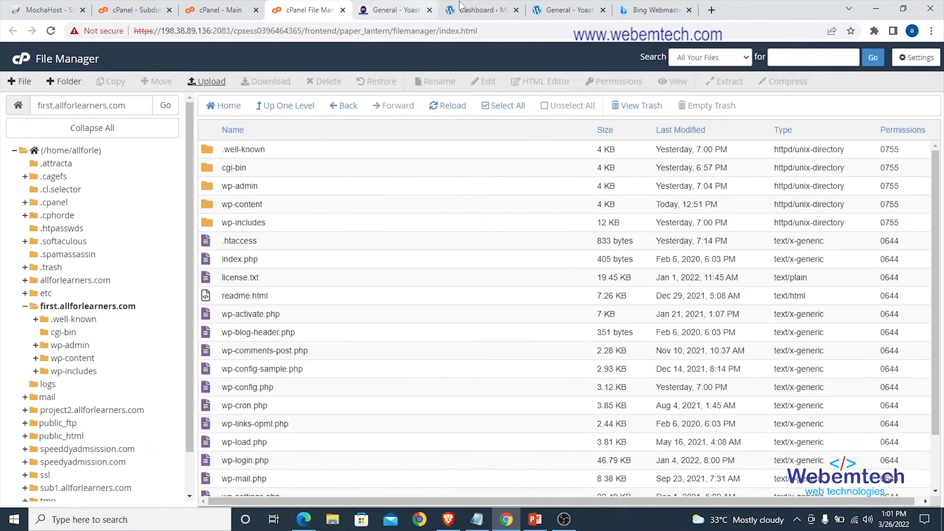
pyautogui.click(650, 11)
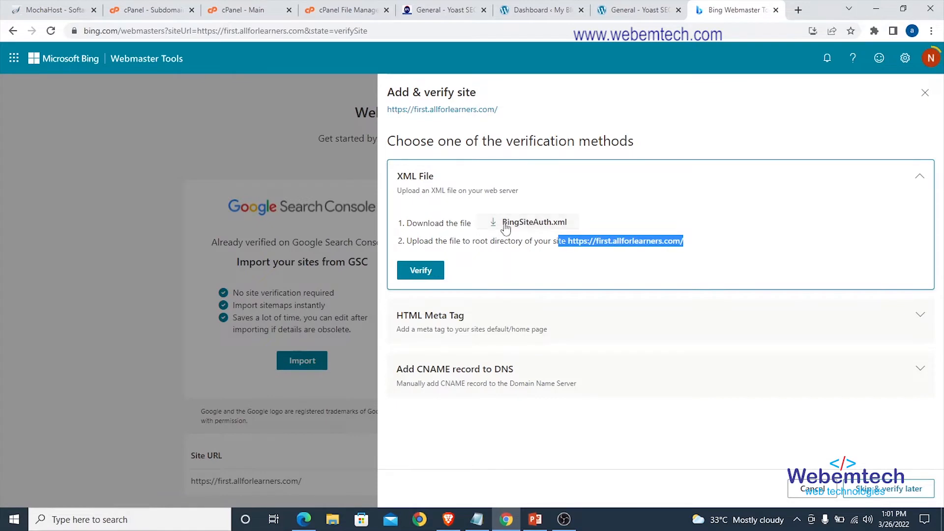
# Choose the HTML Meta Tag verification method and copy its meta tag.
pyautogui.click(634, 182)
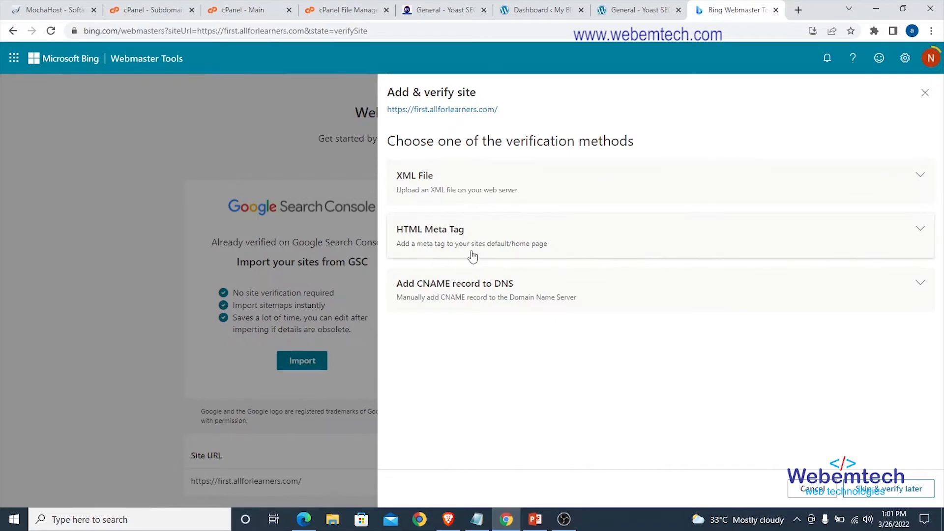
pyautogui.click(440, 241)
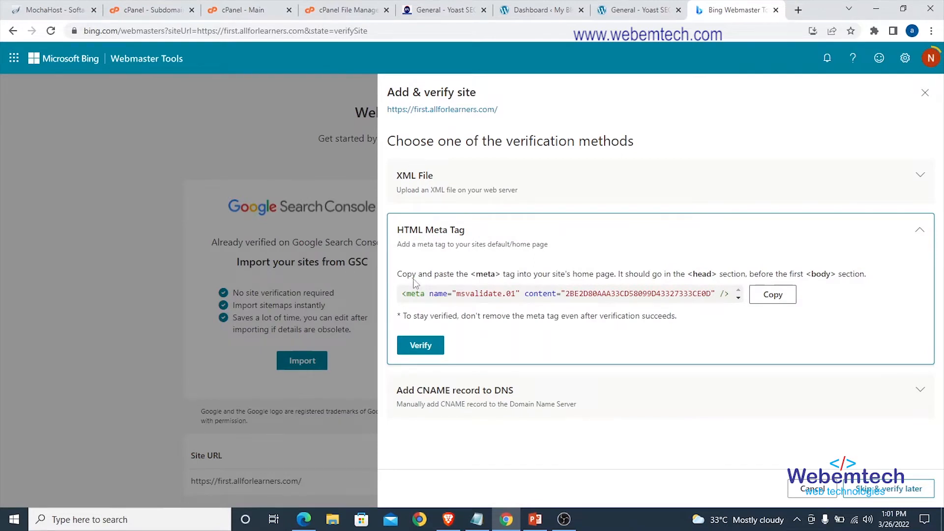
pyautogui.click(770, 300)
# Paste the copied meta tag as My Blog's Bing verification code in Yoast SEO and save the changes.
pyautogui.click(619, 11)
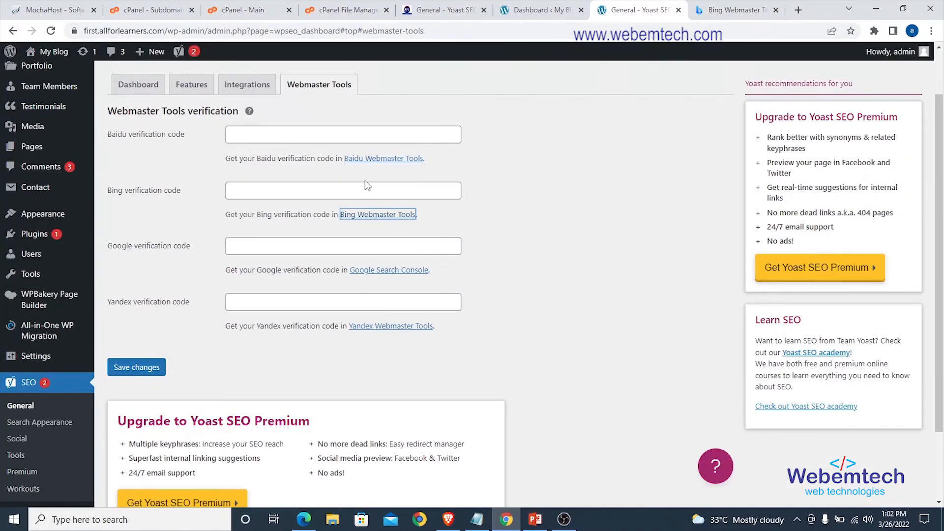
pyautogui.click(344, 193)
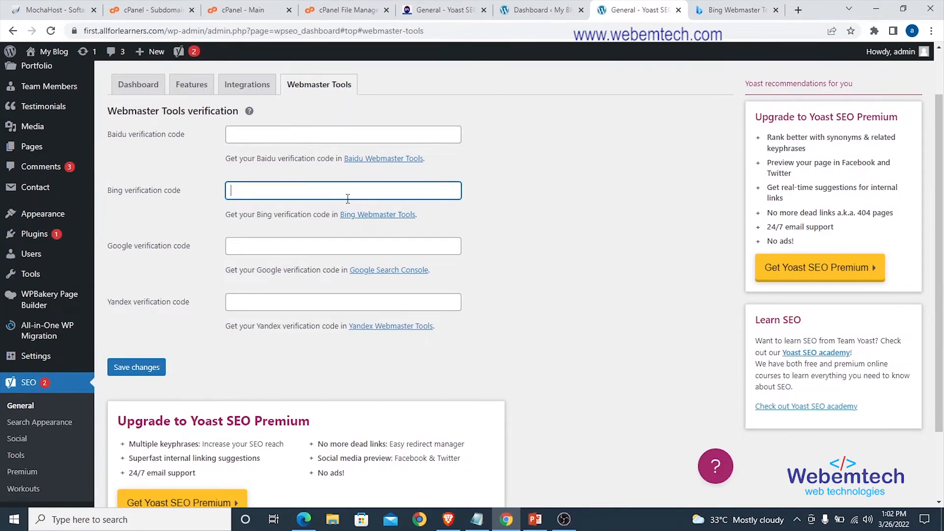
pyautogui.hotkey('ctrl', 'v')
pyautogui.click(732, 10)
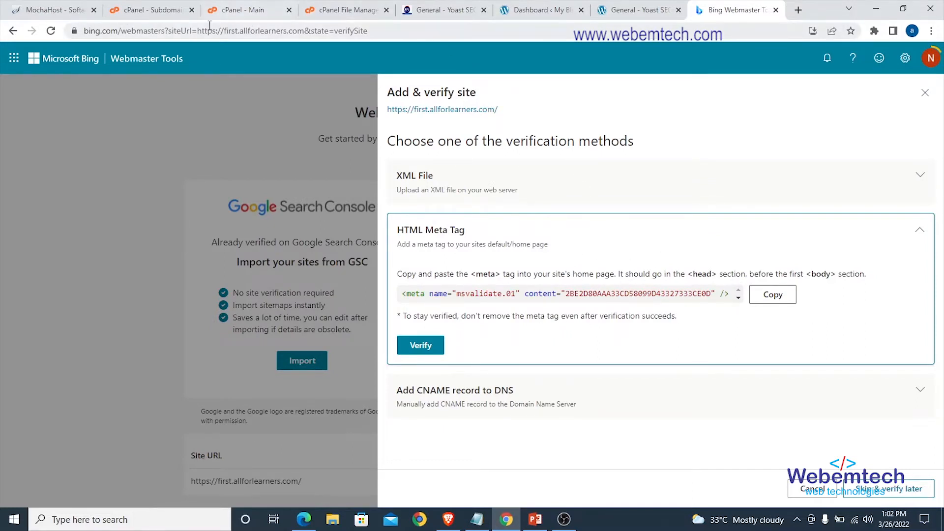
pyautogui.click(615, 10)
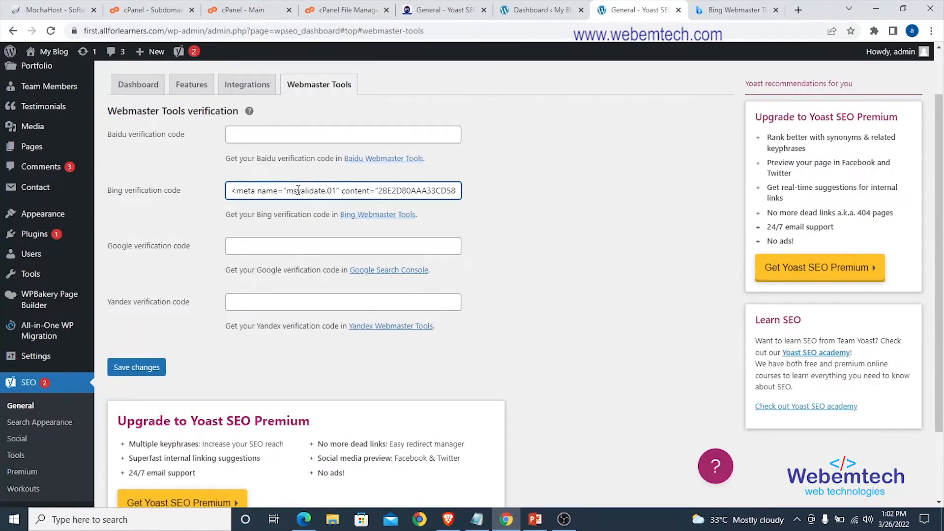
pyautogui.click(133, 373)
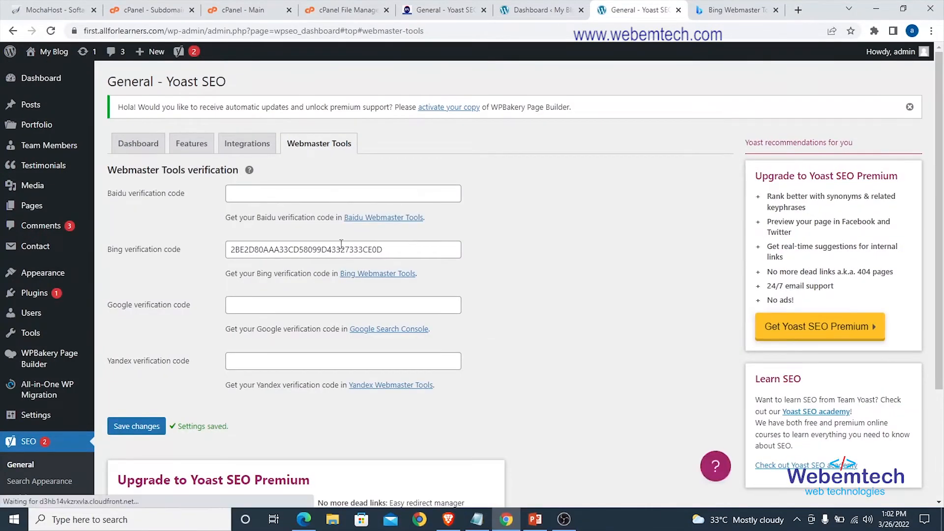
# Verify first.allforlearners.com in Bing Webmaster Tools with the HTML meta tag and open the form for submitting a sitemap.
pyautogui.click(734, 11)
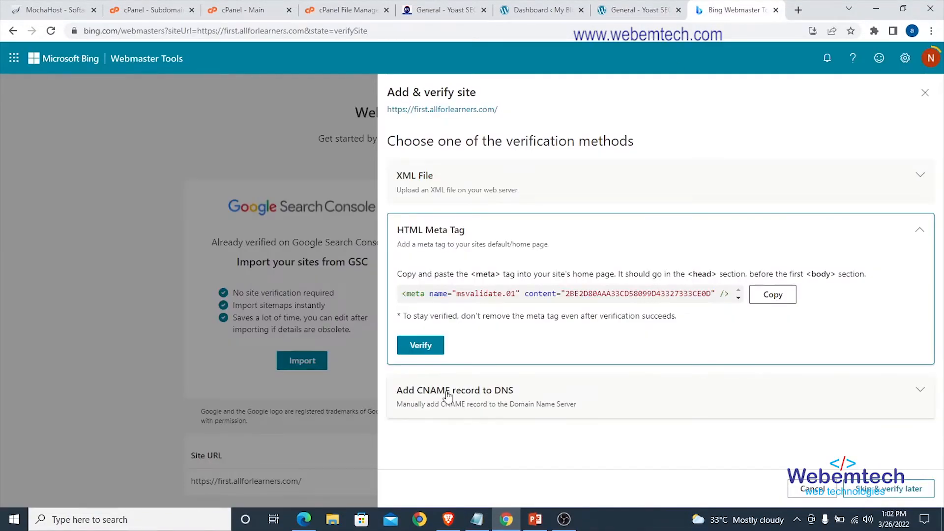
pyautogui.click(411, 348)
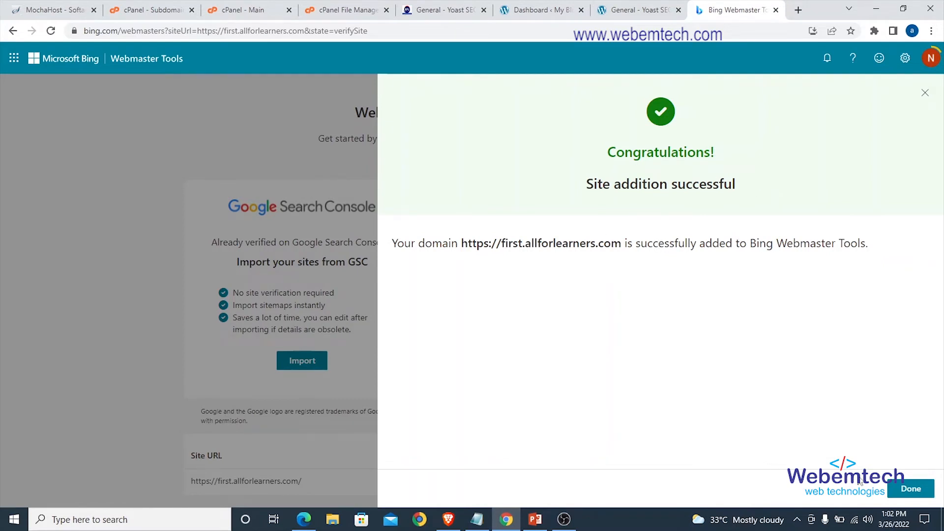
pyautogui.click(911, 488)
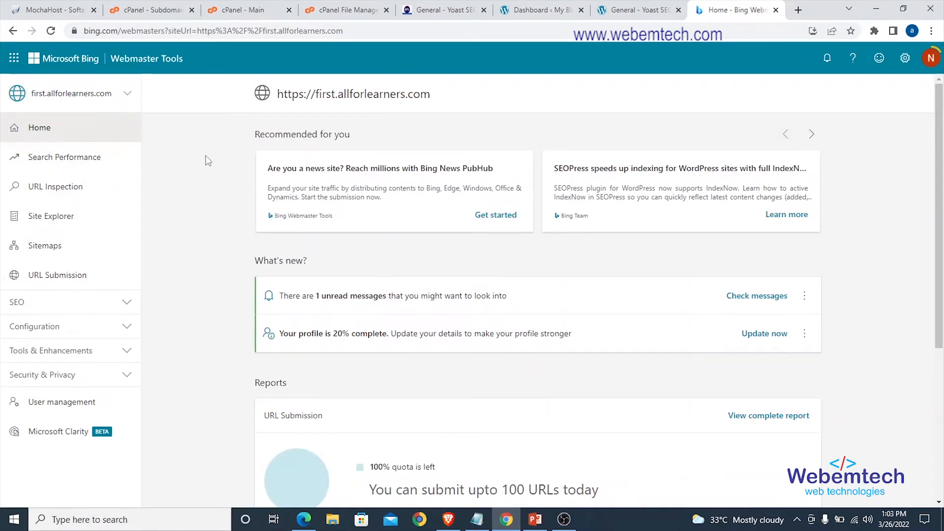
pyautogui.click(41, 255)
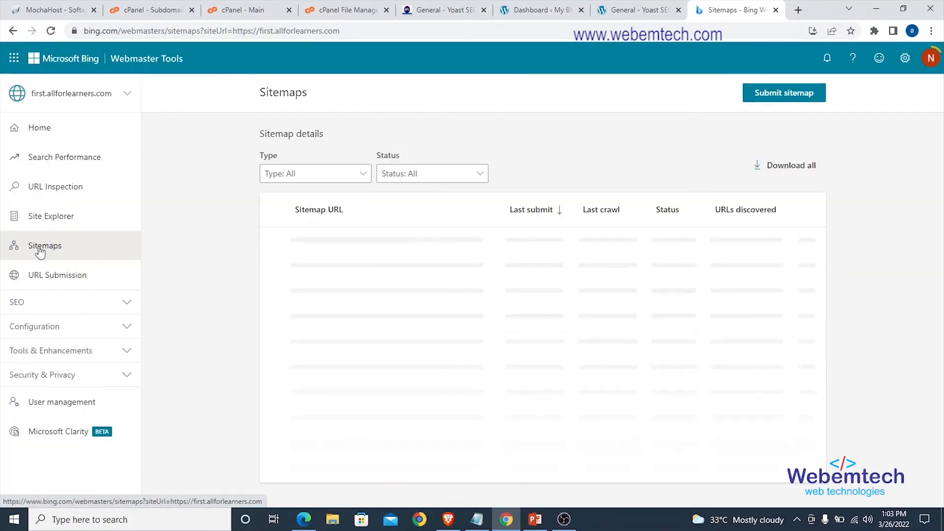
pyautogui.click(531, 362)
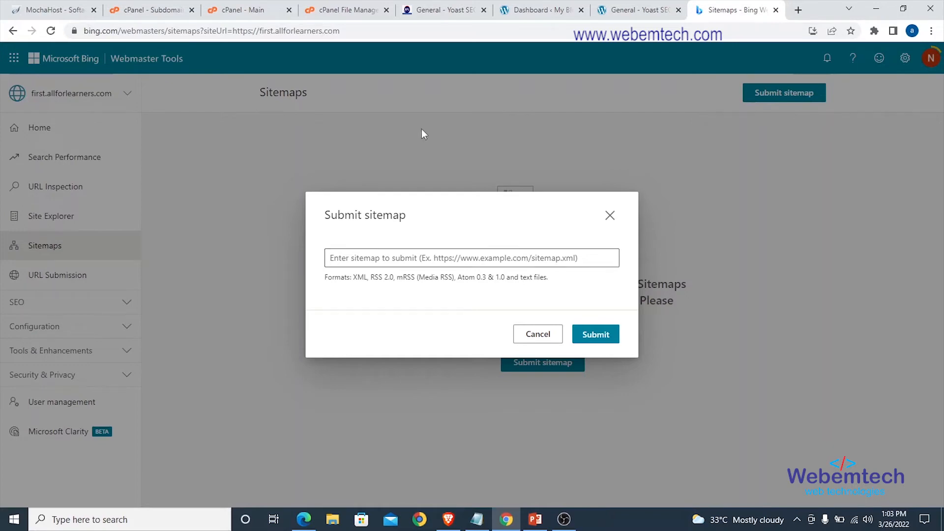
# Open the XML sitemap that Yoast SEO generates, from the XML sitemaps help in My Blog's Features settings.
pyautogui.click(635, 10)
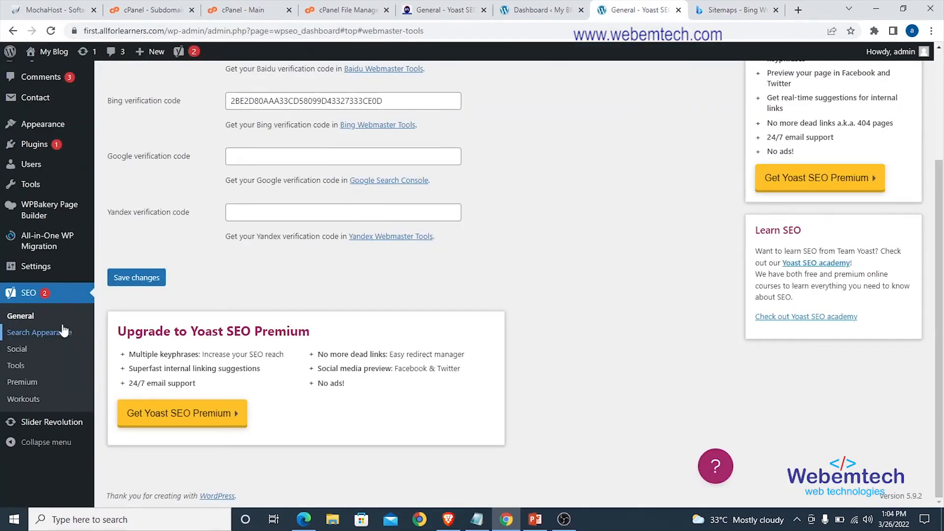
pyautogui.scroll(3, 63, 330)
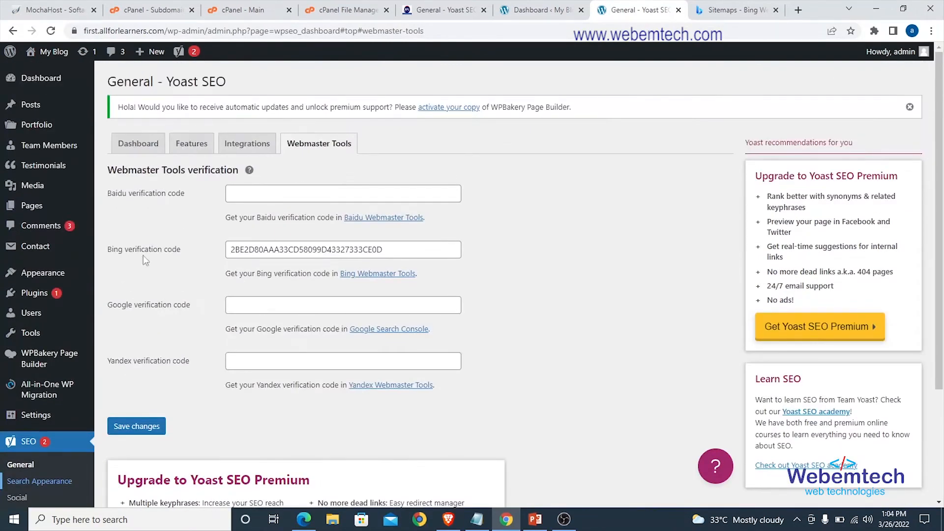
pyautogui.scroll(-2, 143, 255)
pyautogui.scroll(2, 202, 243)
pyautogui.click(192, 145)
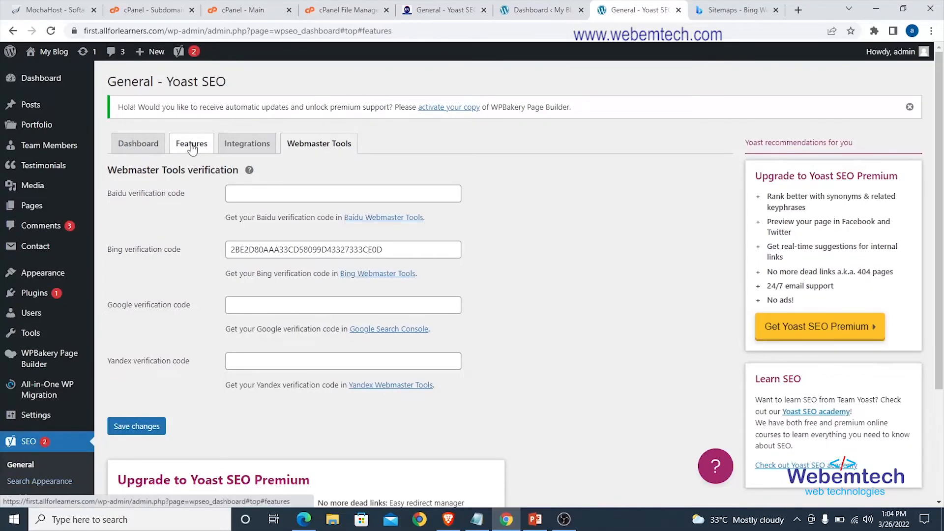
pyautogui.scroll(-5, 194, 148)
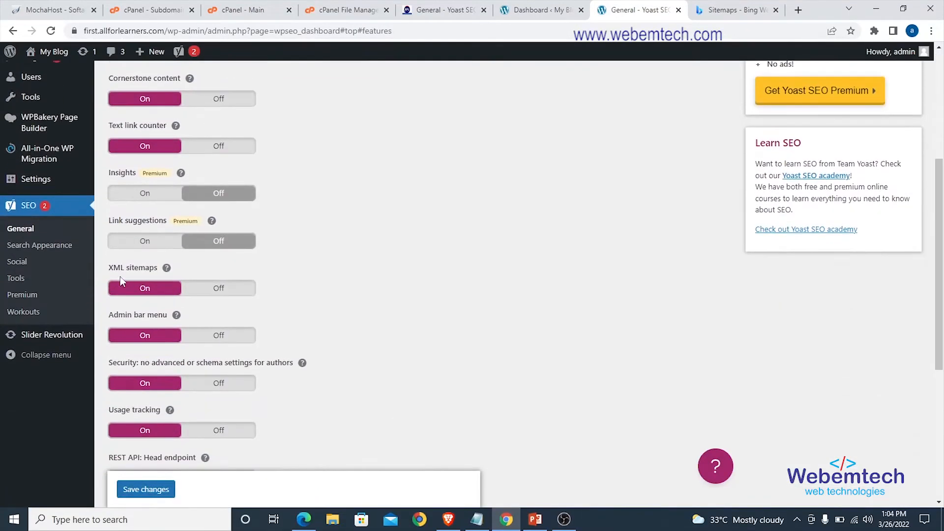
pyautogui.click(168, 270)
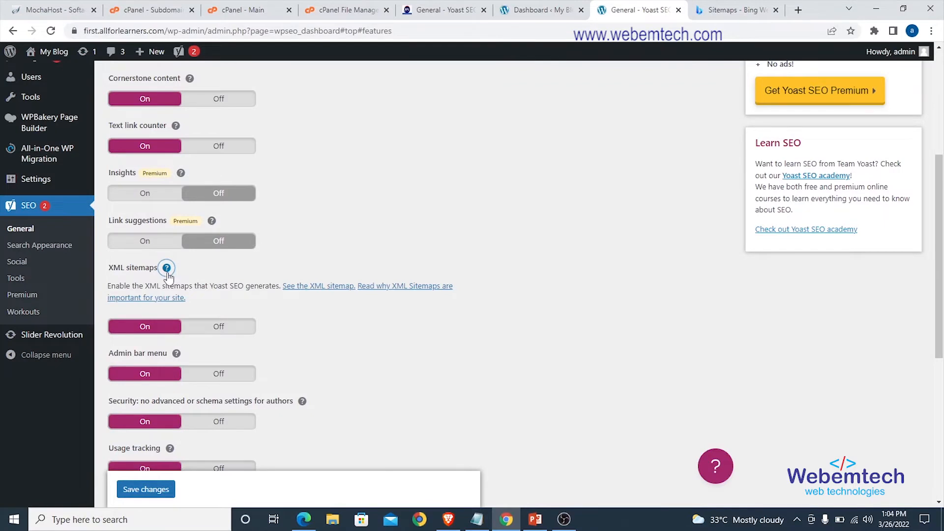
pyautogui.click(315, 288)
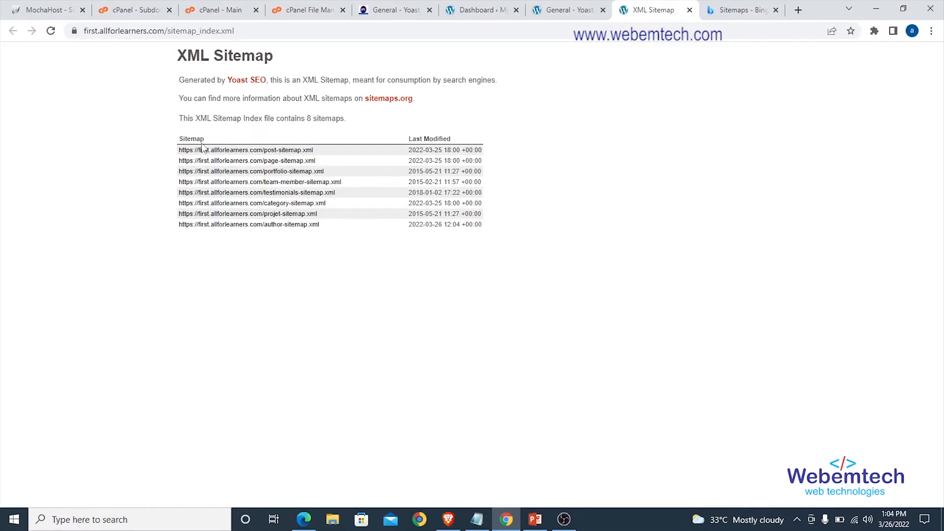
pyautogui.rightClick(242, 153)
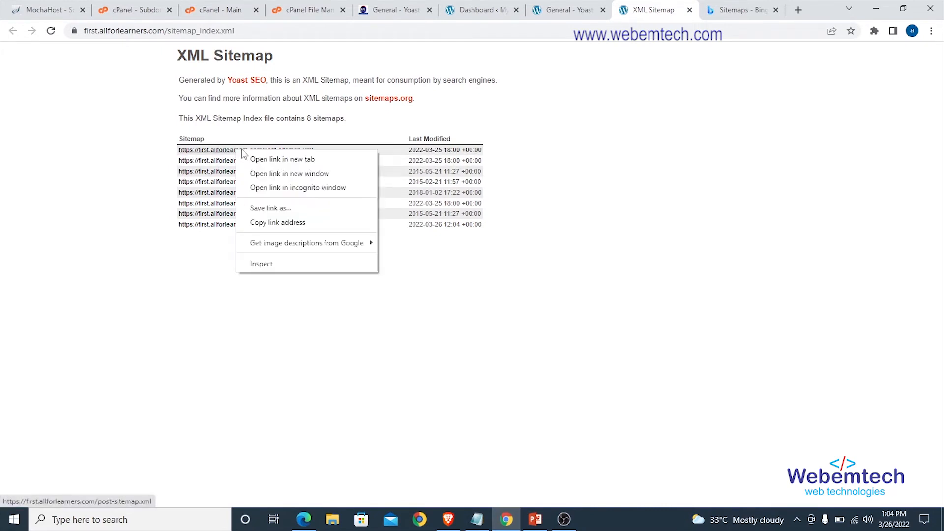
pyautogui.click(284, 225)
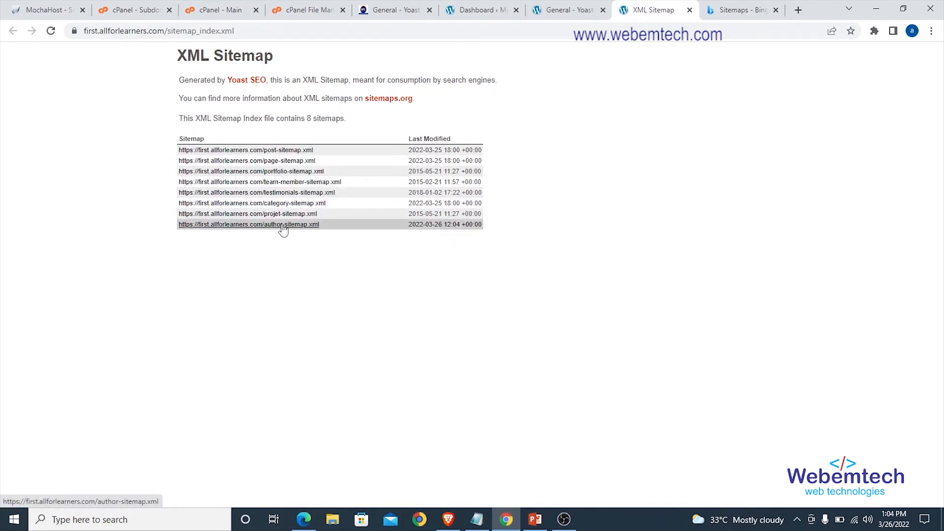
pyautogui.click(740, 10)
pyautogui.click(444, 259)
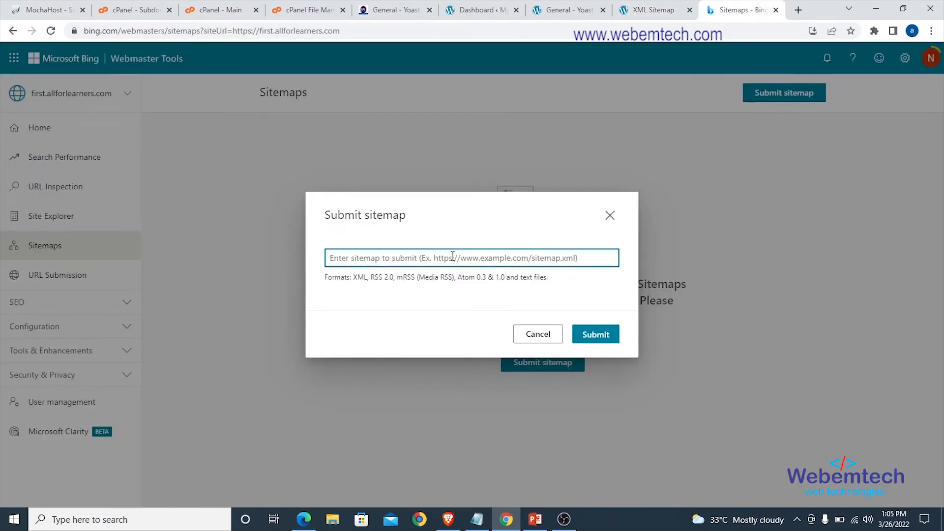
pyautogui.write('https://first.allforlearners.com/post-sitemap.xml')
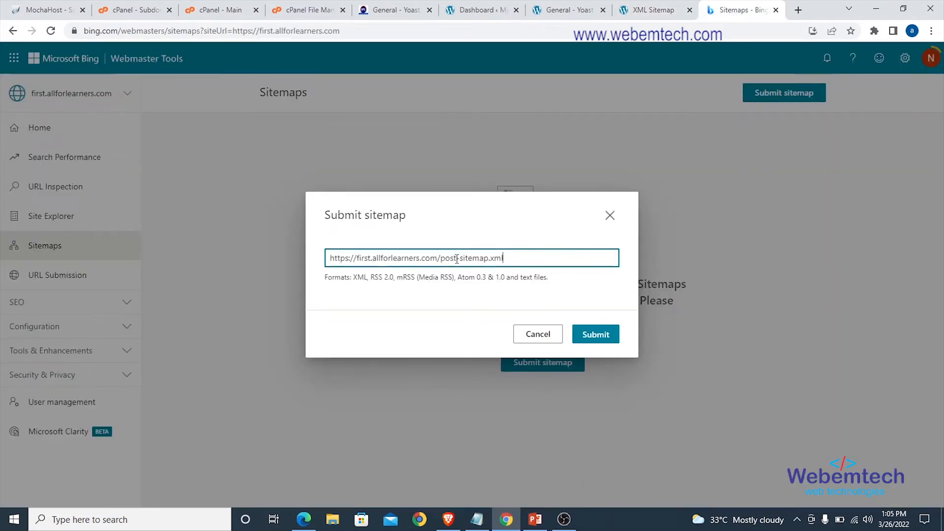
pyautogui.click(585, 334)
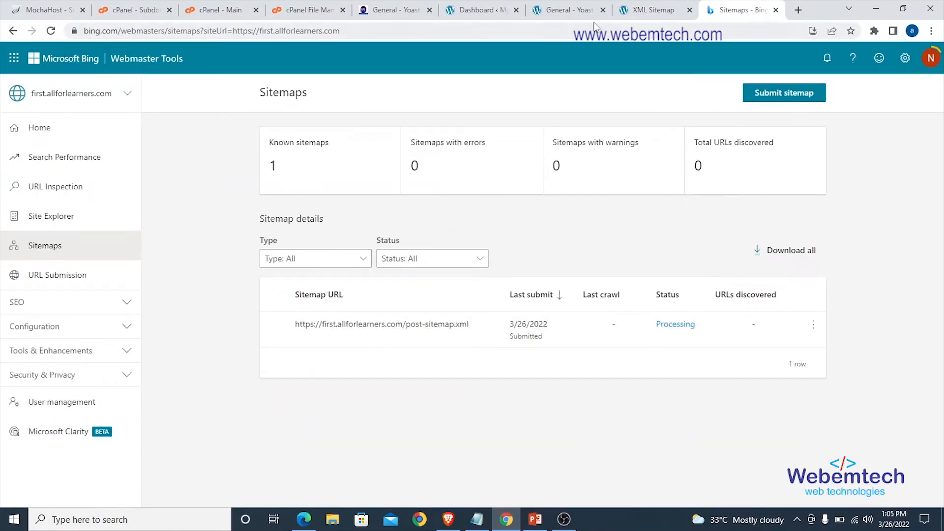
pyautogui.click(646, 10)
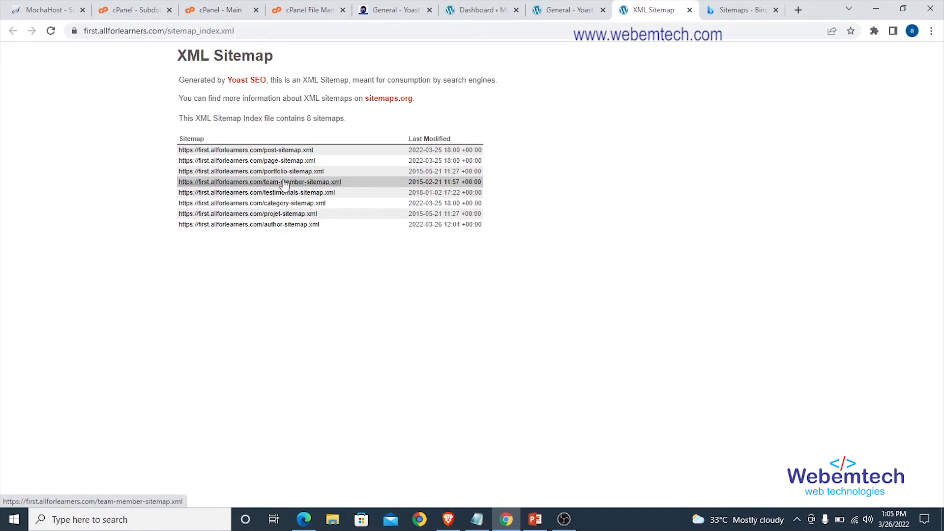
pyautogui.click(738, 10)
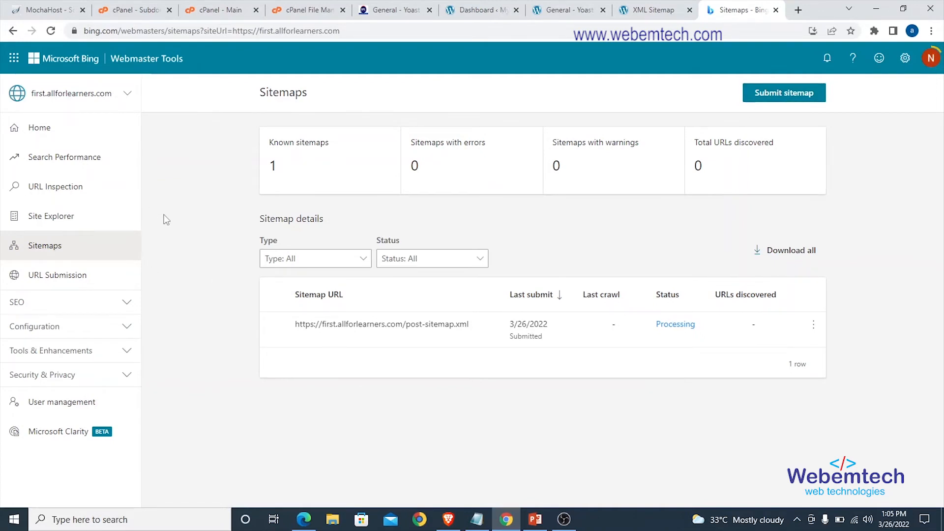
# View the URL Submission page for first.allforlearners.com and its form for submitting URLs, and close the form without submitting anything.
pyautogui.click(33, 280)
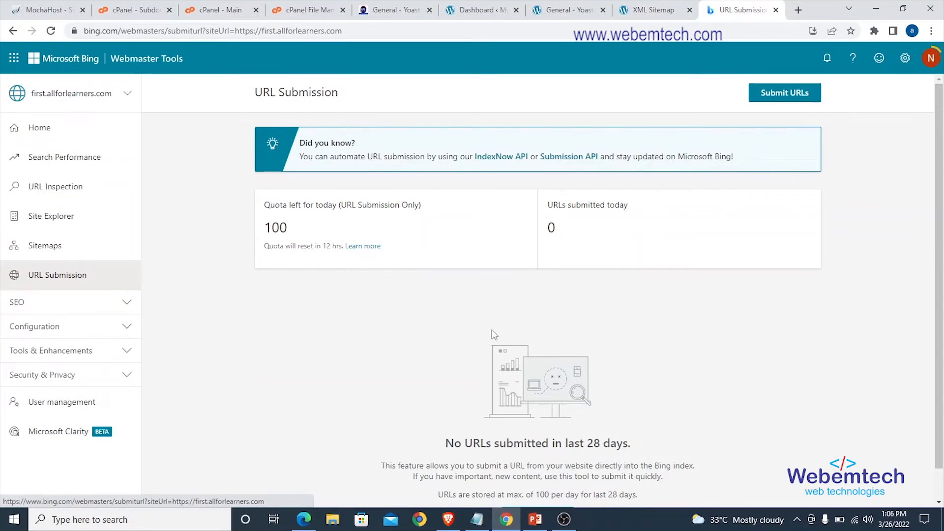
pyautogui.click(786, 96)
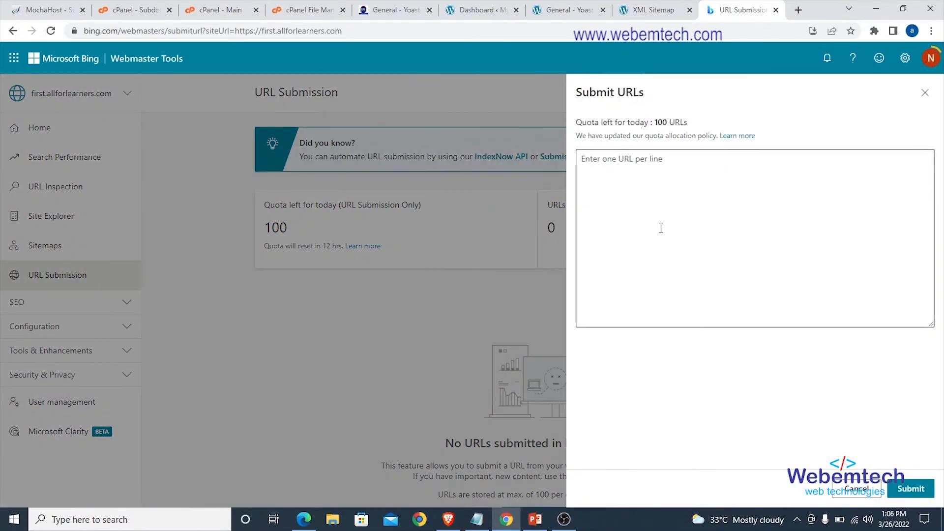
pyautogui.click(619, 194)
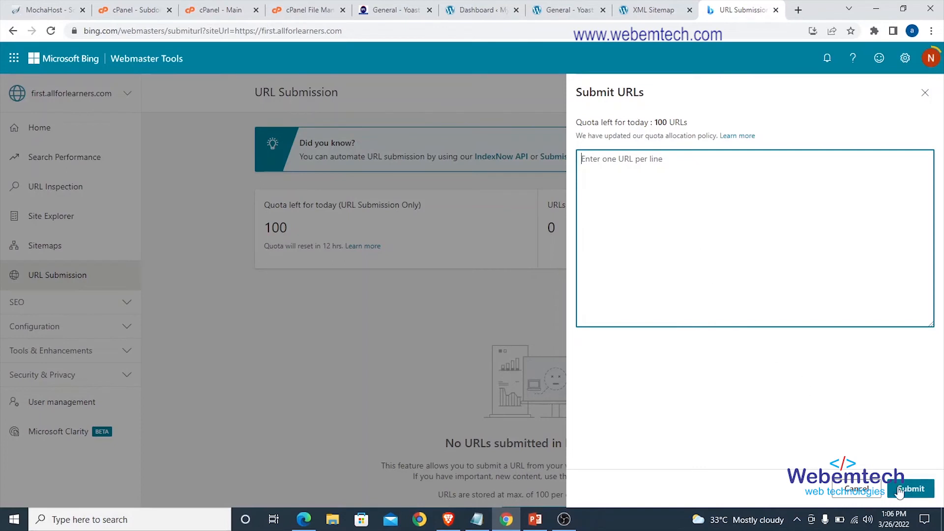
pyautogui.click(255, 200)
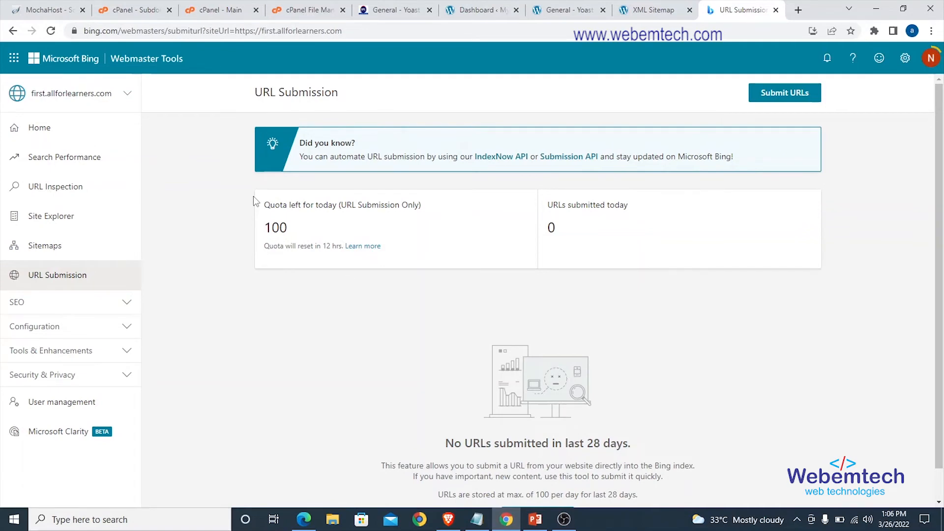
# Check the submitted post sitemap's status in Bing Webmaster Tools, and view the URL Submission and Search Performance pages.
pyautogui.click(44, 250)
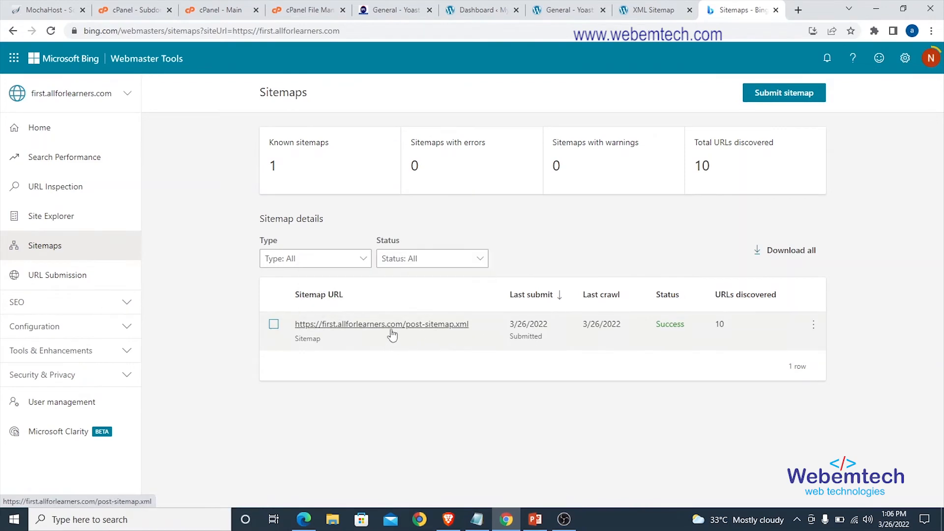
pyautogui.moveTo(407, 333)
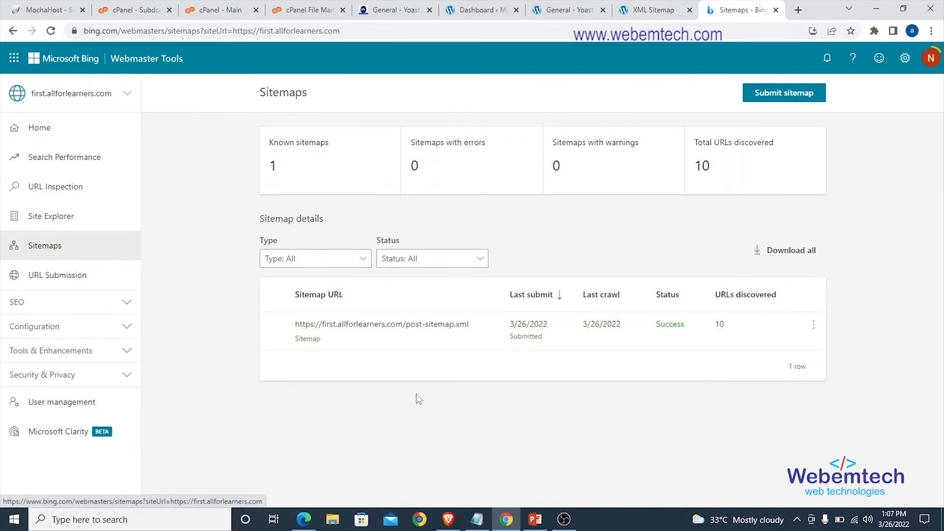
pyautogui.click(46, 276)
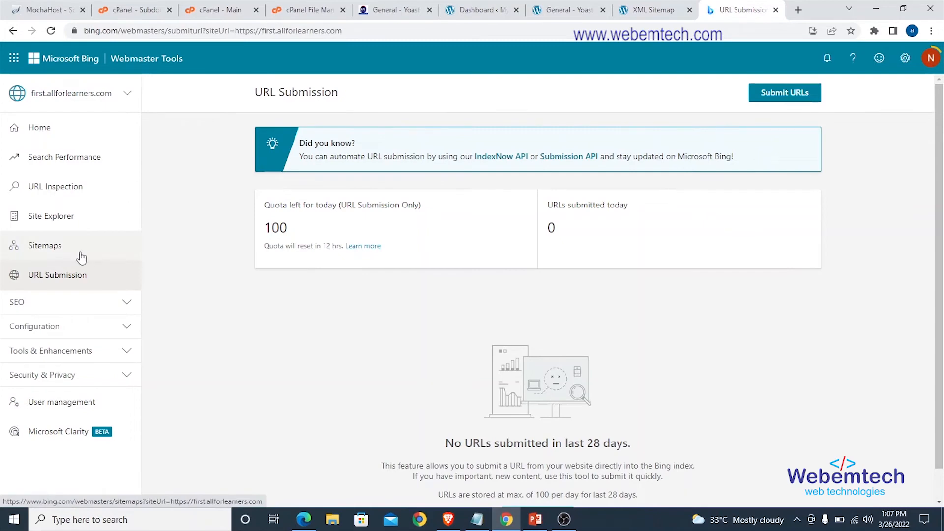
pyautogui.click(44, 160)
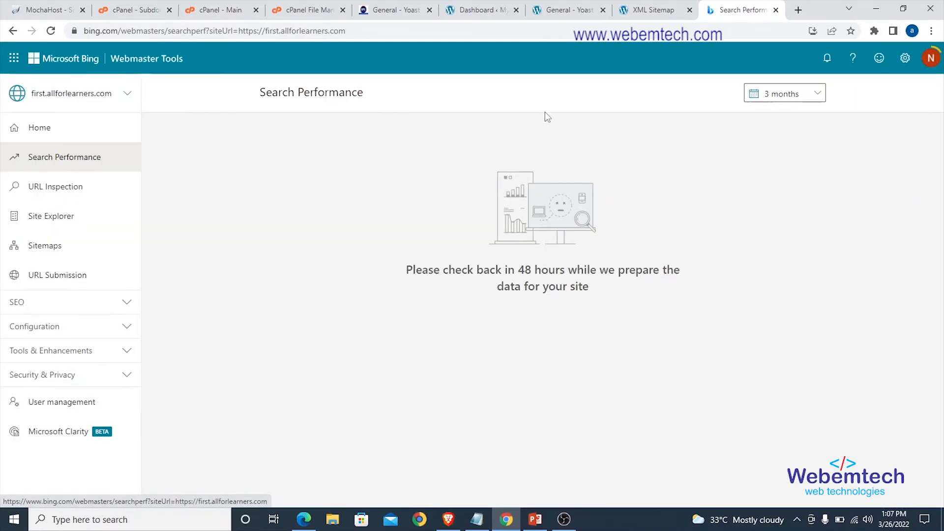
# Open Google's site verification page from My Blog's Webmaster Tools settings in Yoast SEO, and close the XML sitemap page.
pyautogui.click(640, 13)
pyautogui.click(549, 12)
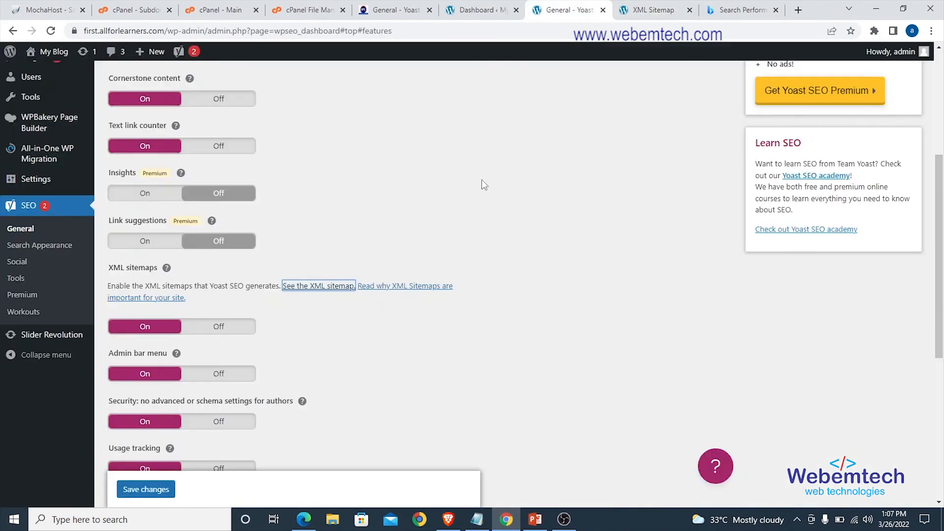
pyautogui.click(470, 9)
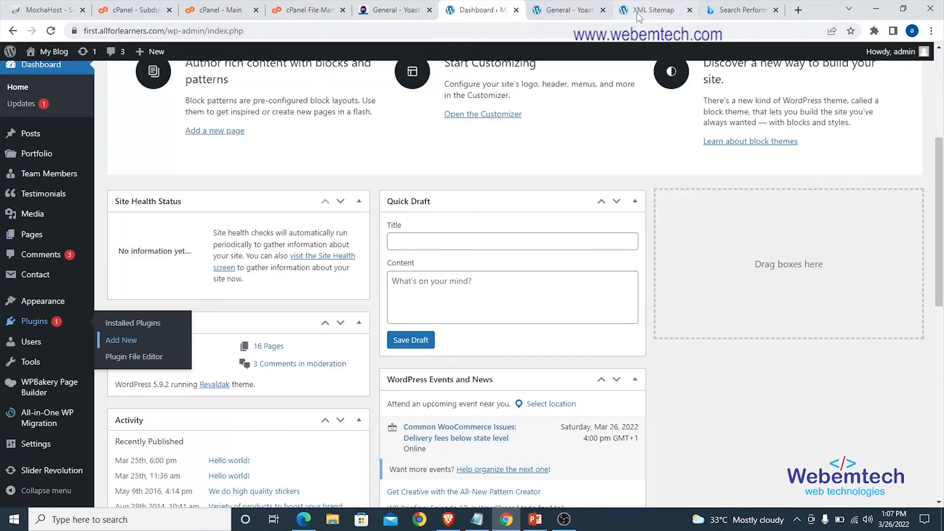
pyautogui.click(571, 10)
pyautogui.click(310, 147)
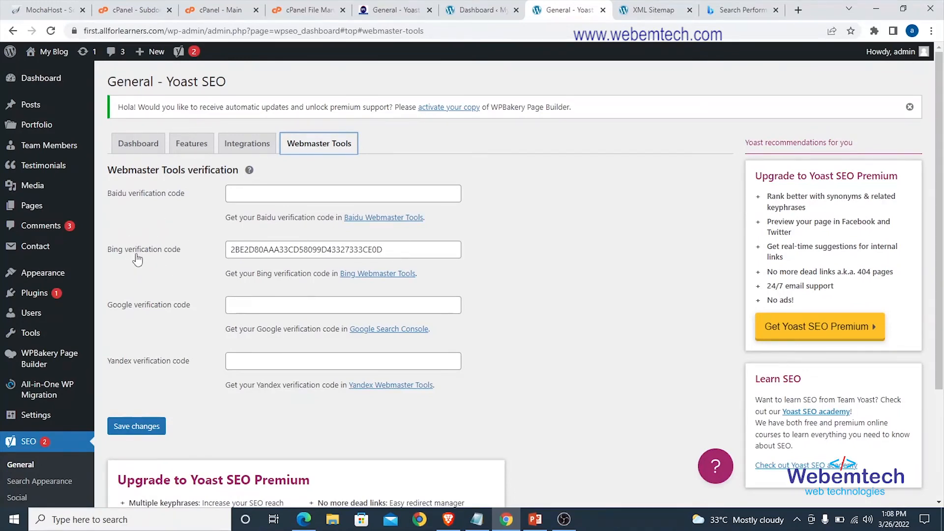
pyautogui.scroll(-1, 147, 272)
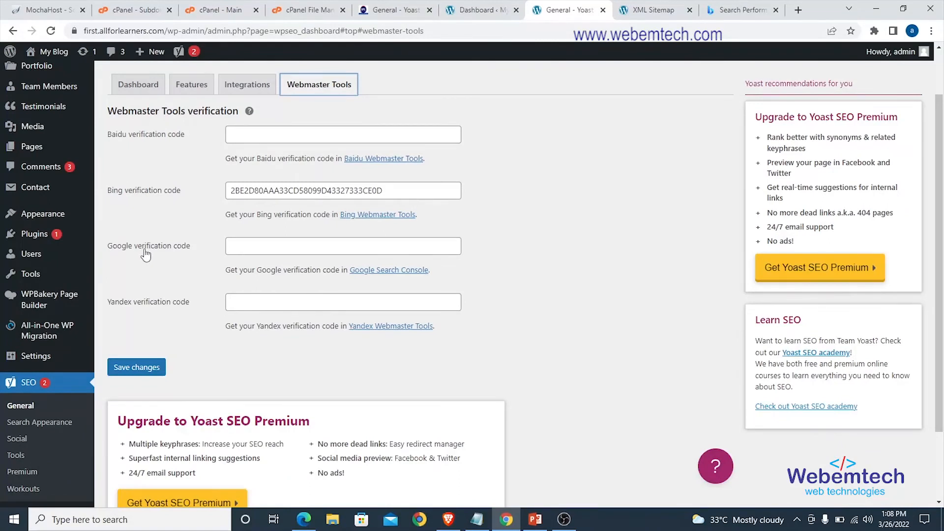
pyautogui.click(381, 271)
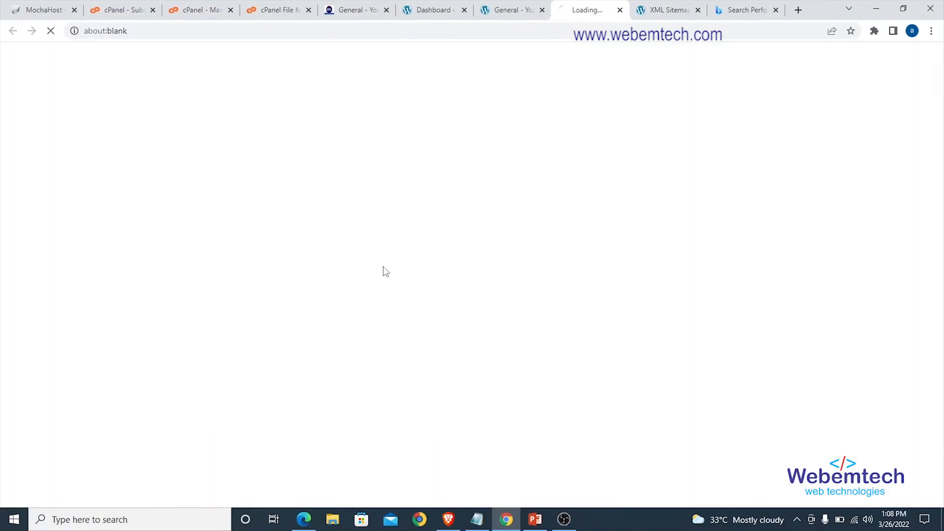
pyautogui.click(664, 10)
pyautogui.click(698, 10)
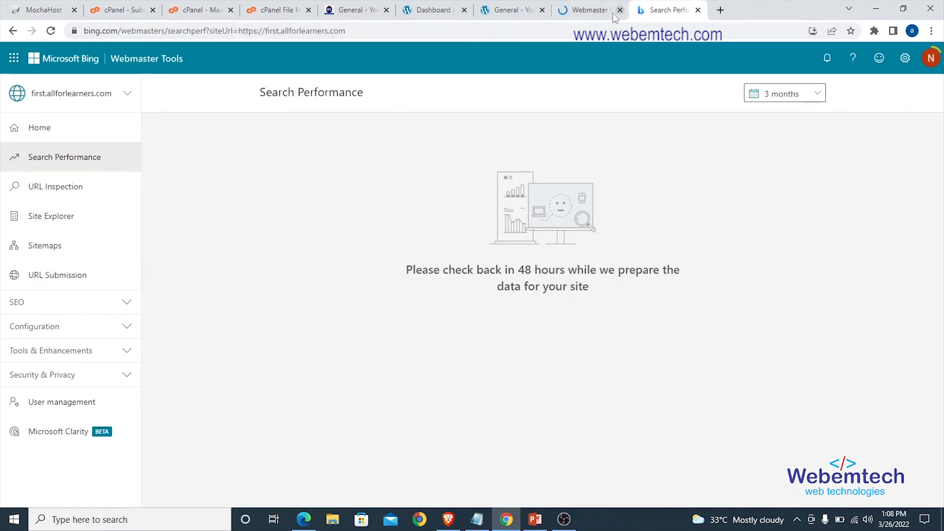
pyautogui.click(590, 10)
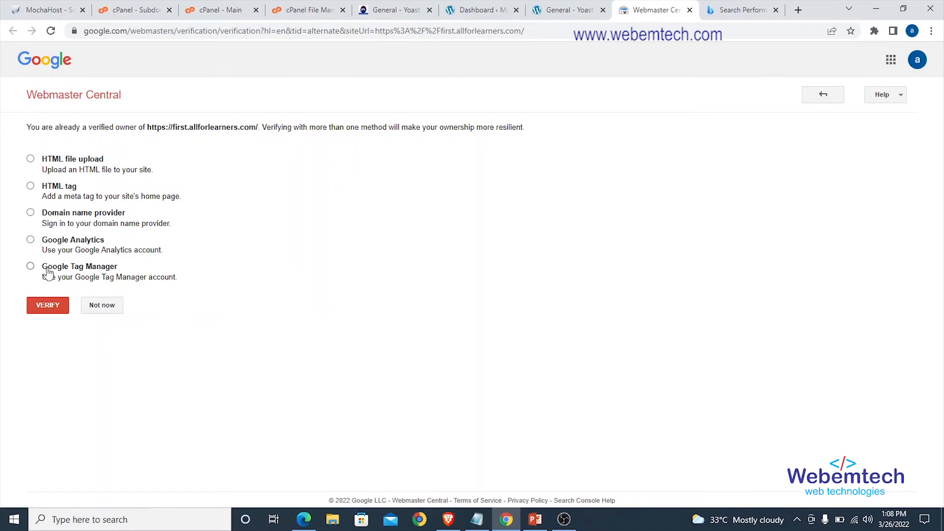
# Copy the meta tag of Google's HTML tag method, paste it as the Google verification code in Yoast SEO and save the changes.
pyautogui.click(31, 187)
pyautogui.moveTo(236, 240); pyautogui.dragTo(771, 240)
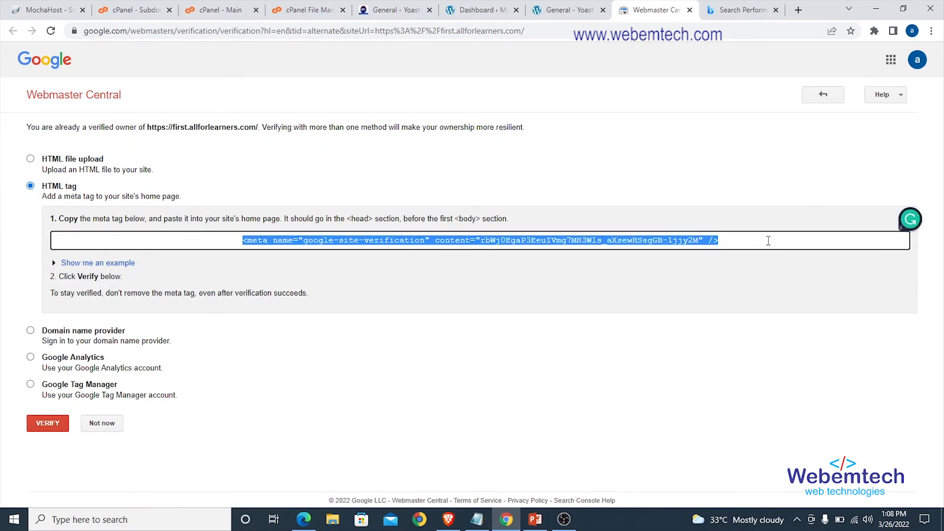
pyautogui.click(572, 15)
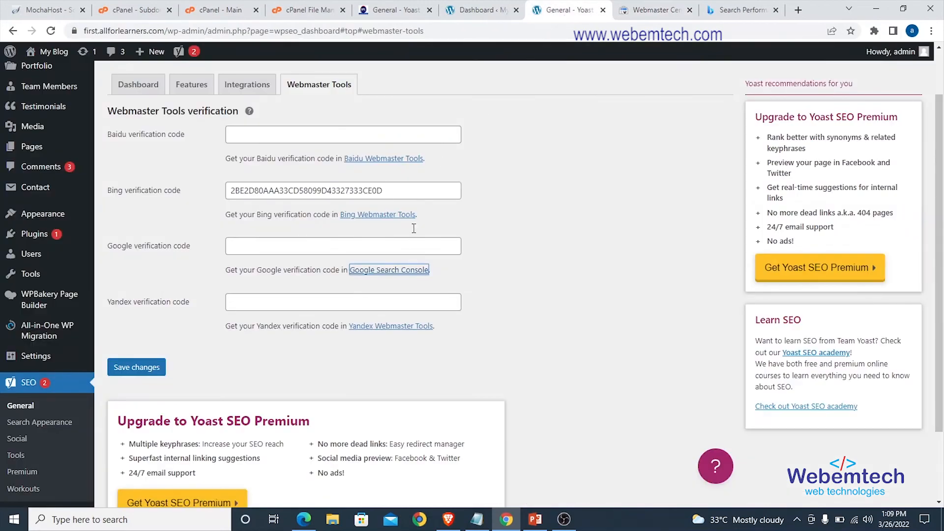
pyautogui.click(301, 245)
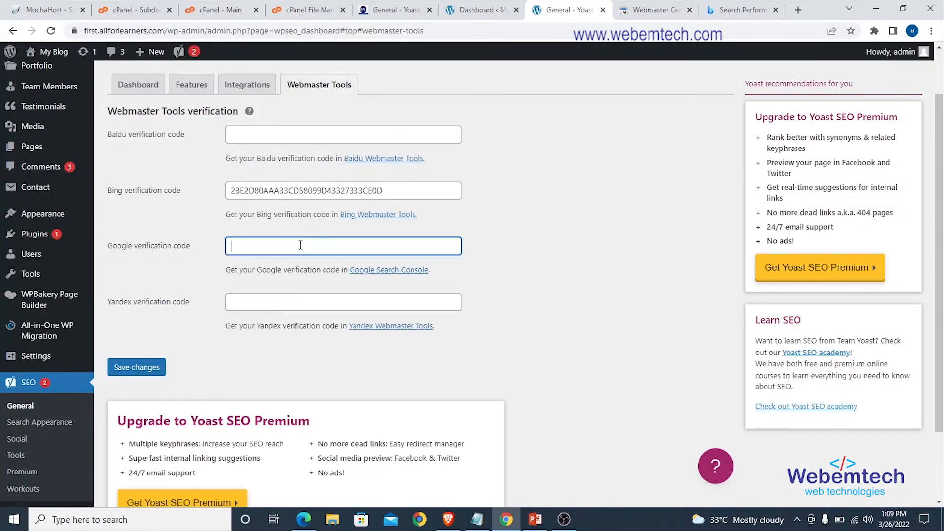
pyautogui.write('<meta name="google-site-verification" content="rbWj0EgaP3EeuIVmg7MH3WIs_aXsewHSsgGB-1jjy2M" />')
pyautogui.click(133, 367)
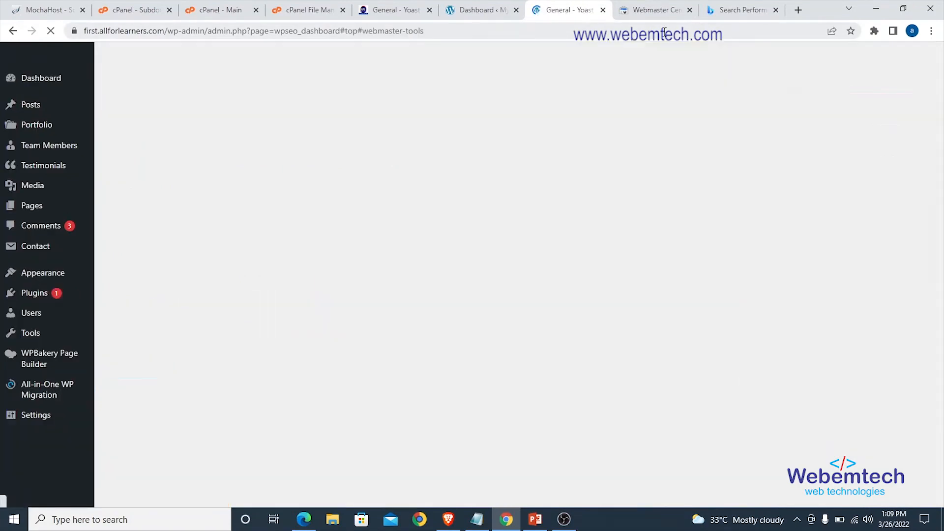
pyautogui.scroll(-2, 402, 189)
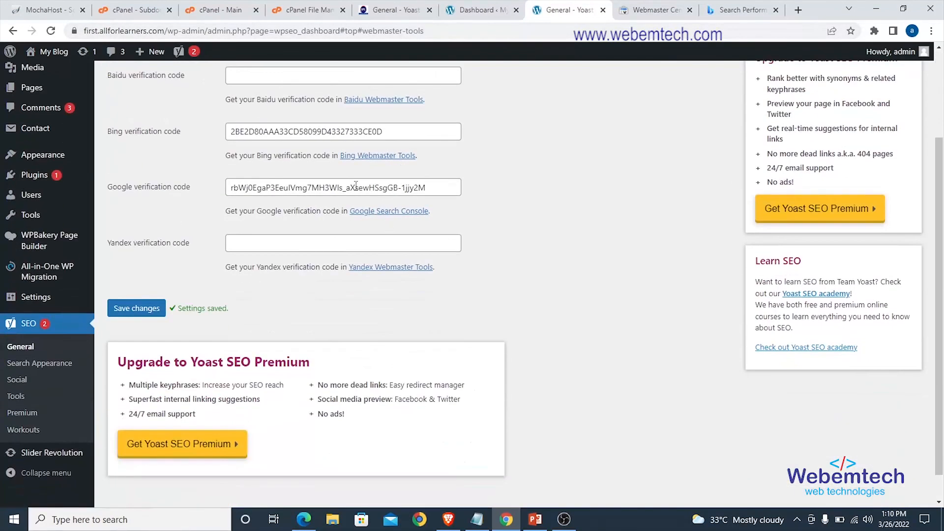
pyautogui.click(640, 11)
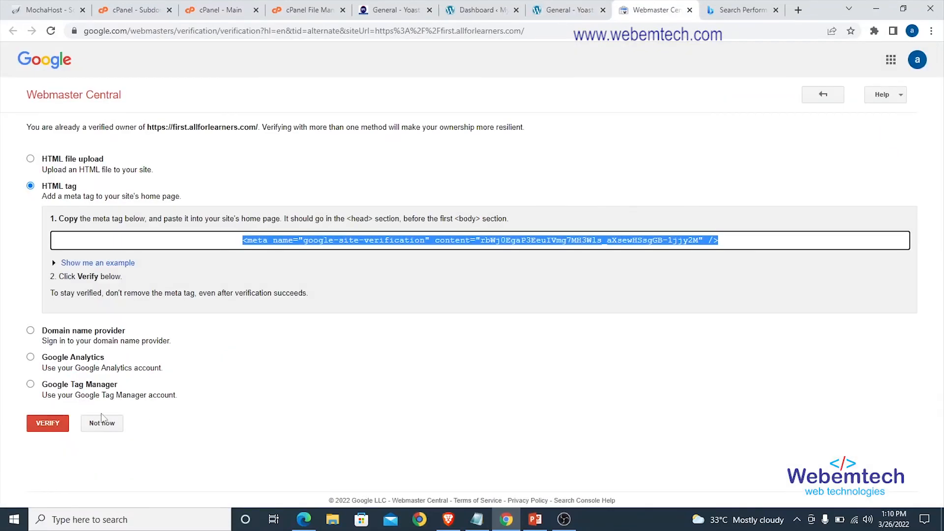
pyautogui.click(48, 423)
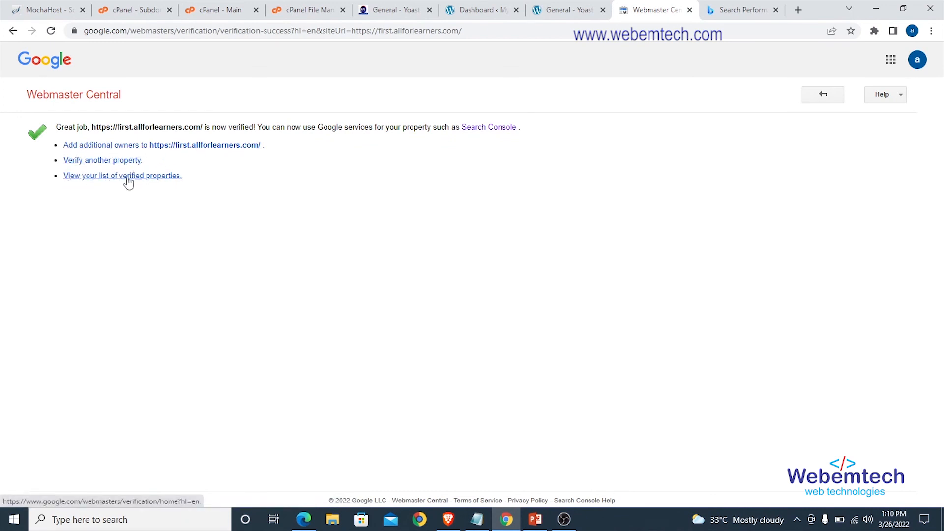
pyautogui.click(568, 10)
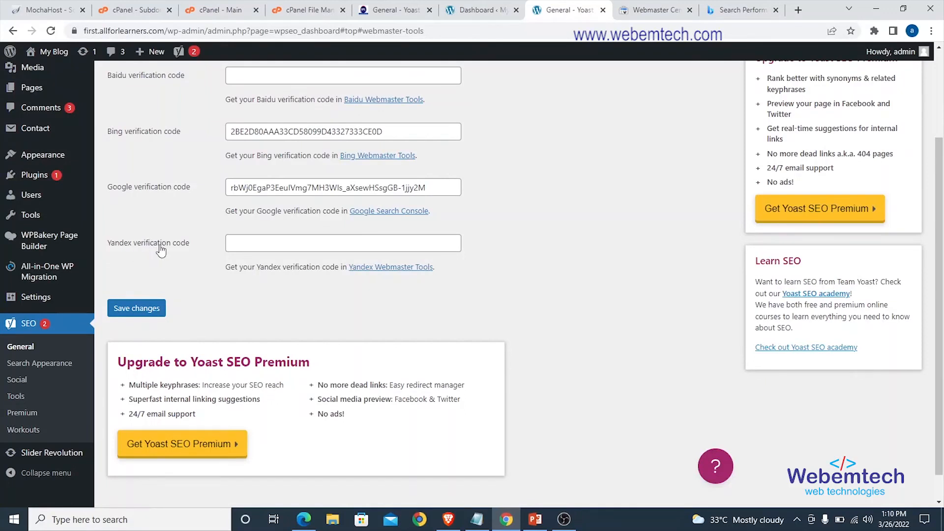
# View Yandex Webmaster's page for adding a site, close it, and review the verification codes in Yoast SEO.
pyautogui.click(391, 267)
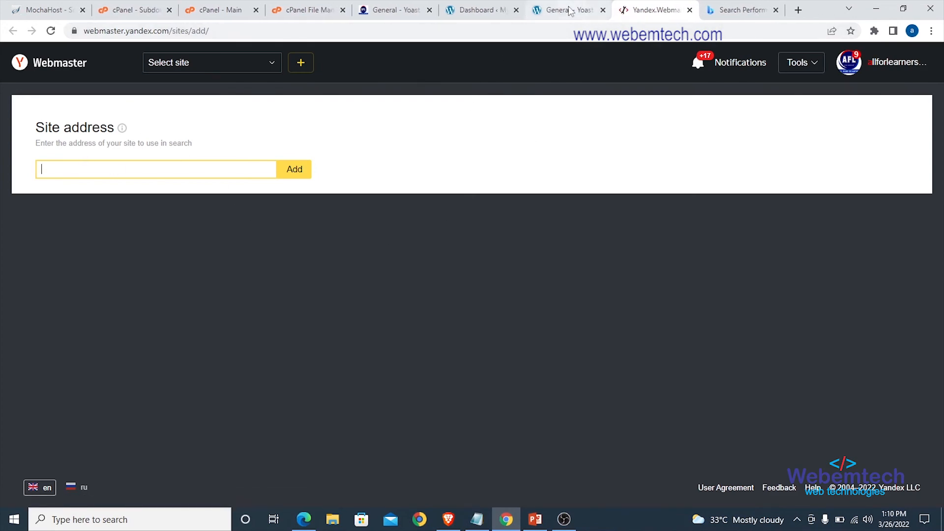
pyautogui.click(571, 10)
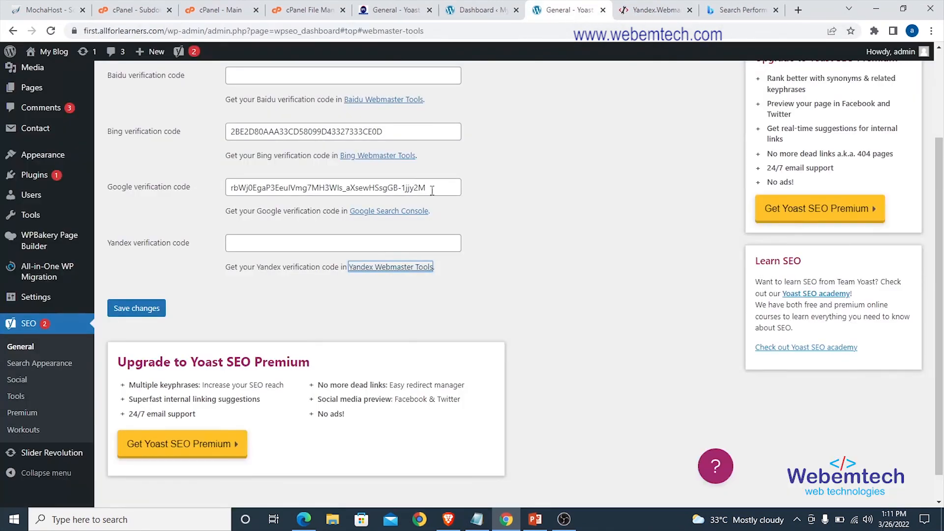
pyautogui.click(634, 11)
pyautogui.click(690, 11)
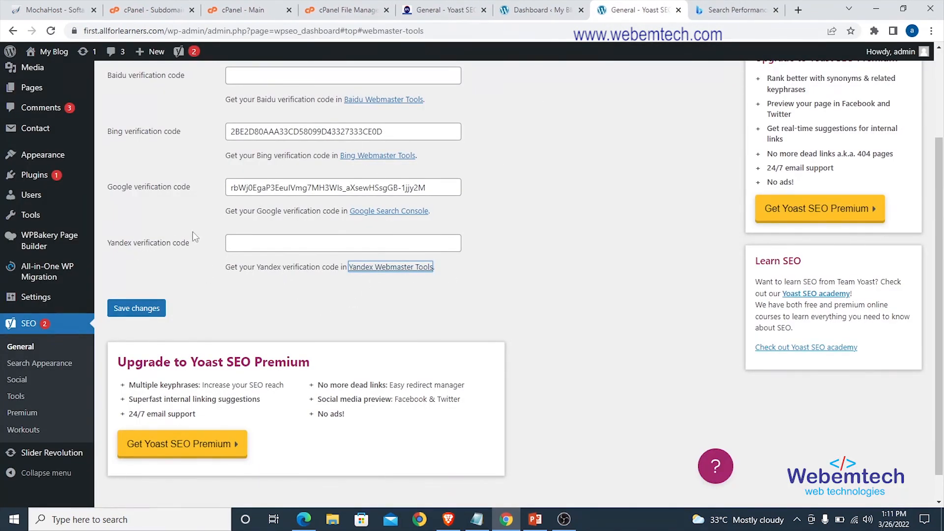
pyautogui.scroll(2, 221, 241)
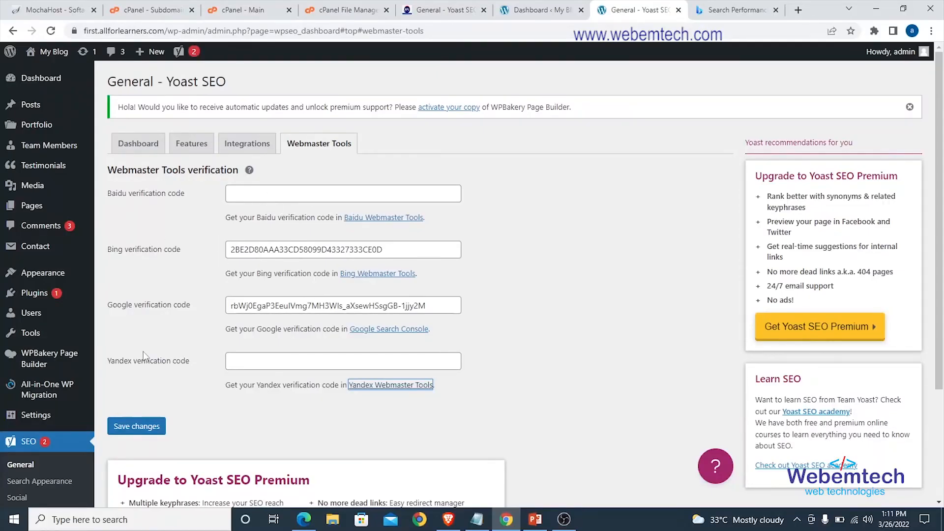
pyautogui.scroll(-3, 150, 268)
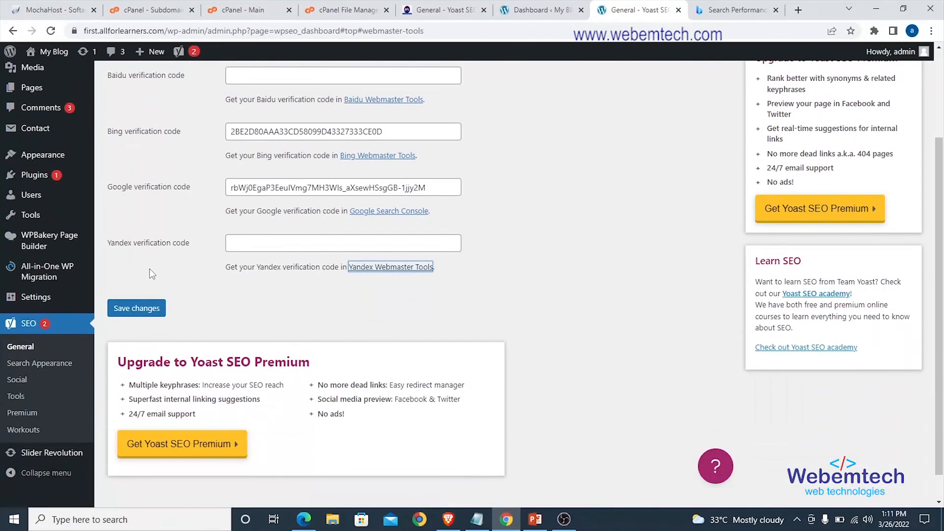